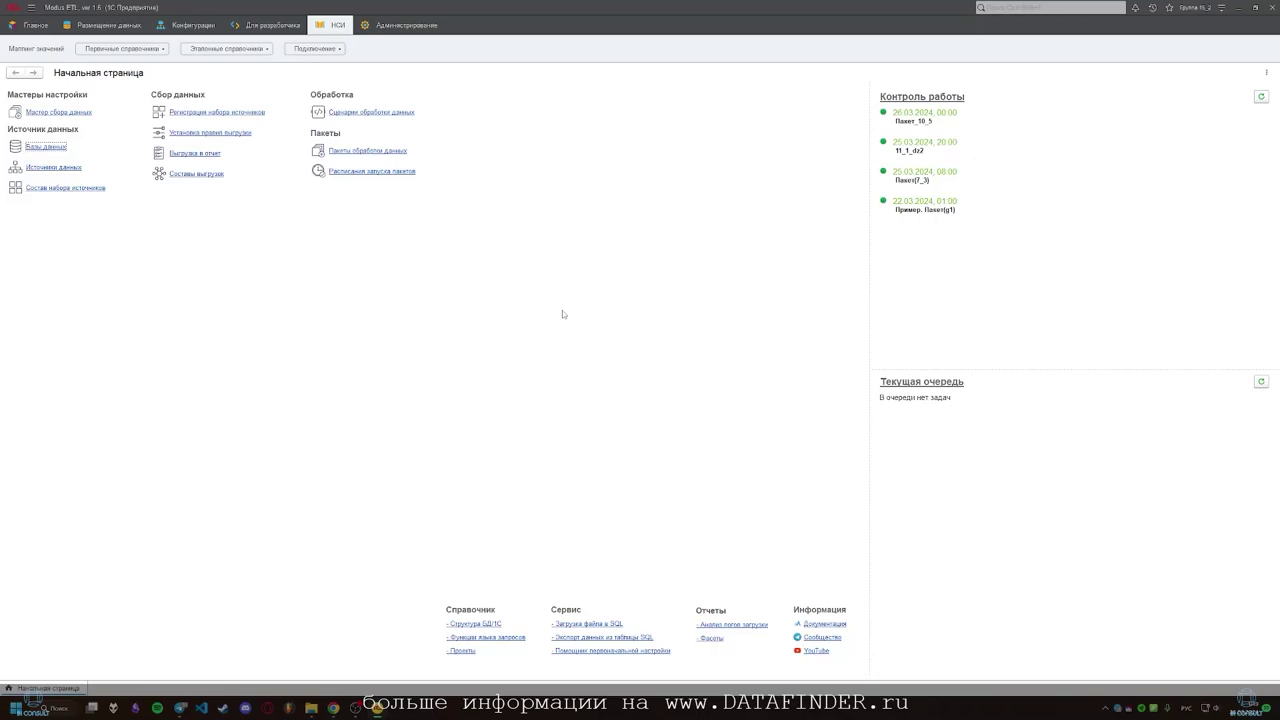
# - Review the connection settings of the 1C:ERP database and the Demo ClickHouse database in the databases list
pyautogui.click(38, 147)
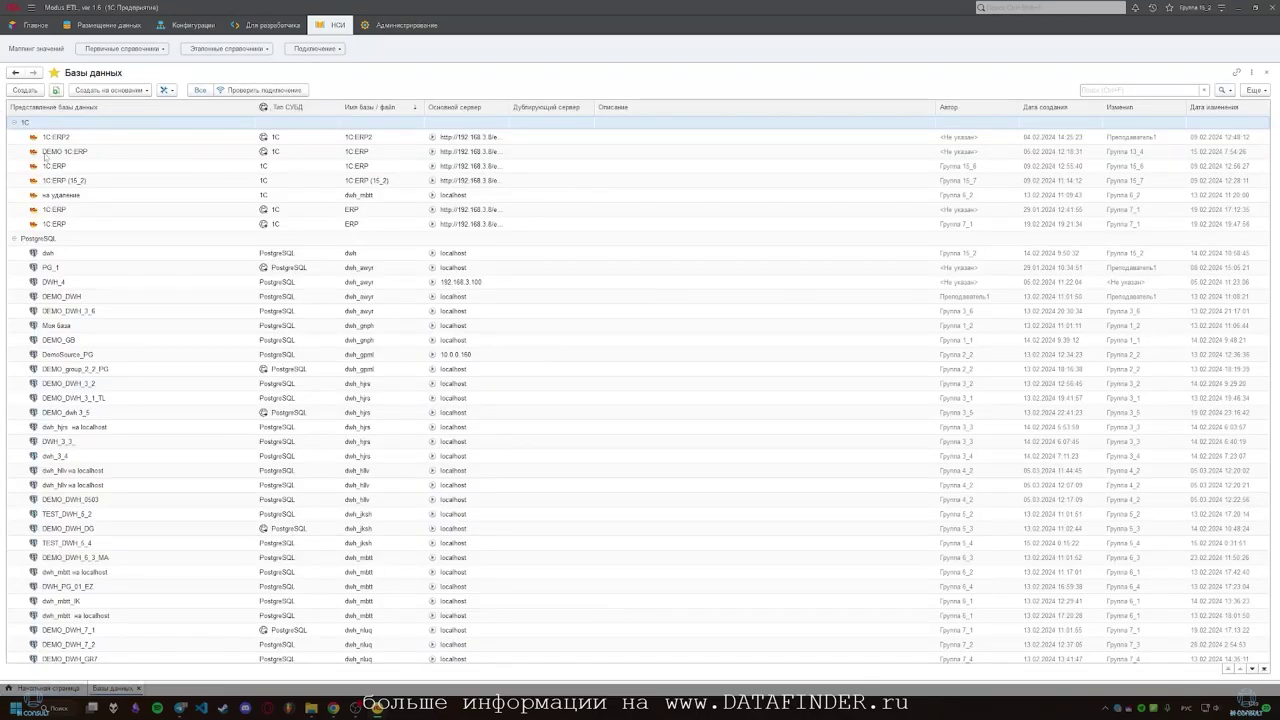
pyautogui.doubleClick(58, 167)
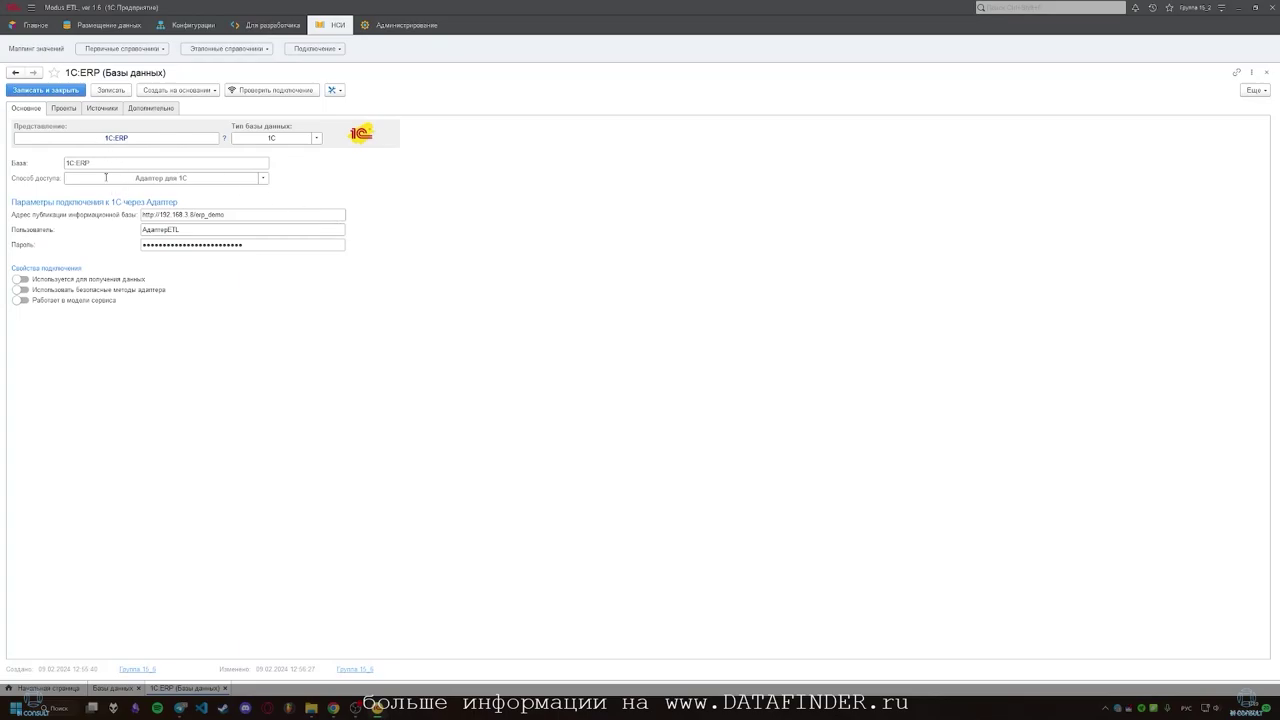
pyautogui.click(15, 74)
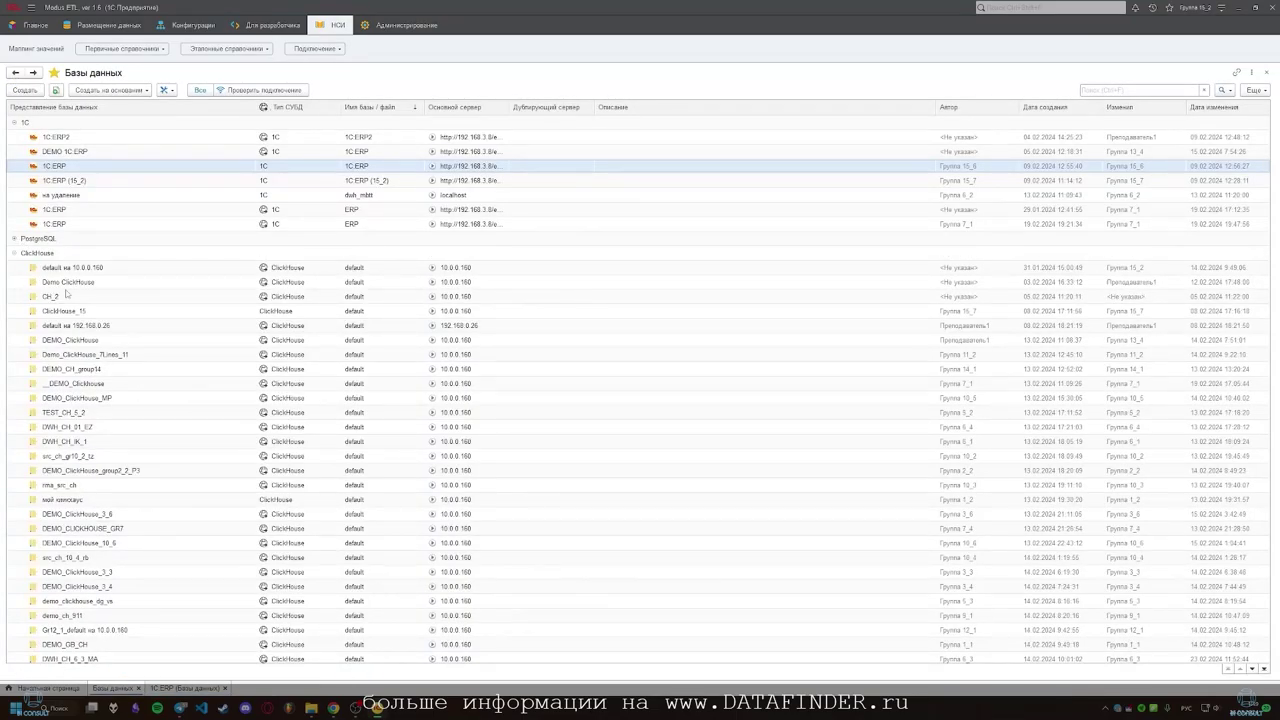
pyautogui.doubleClick(72, 284)
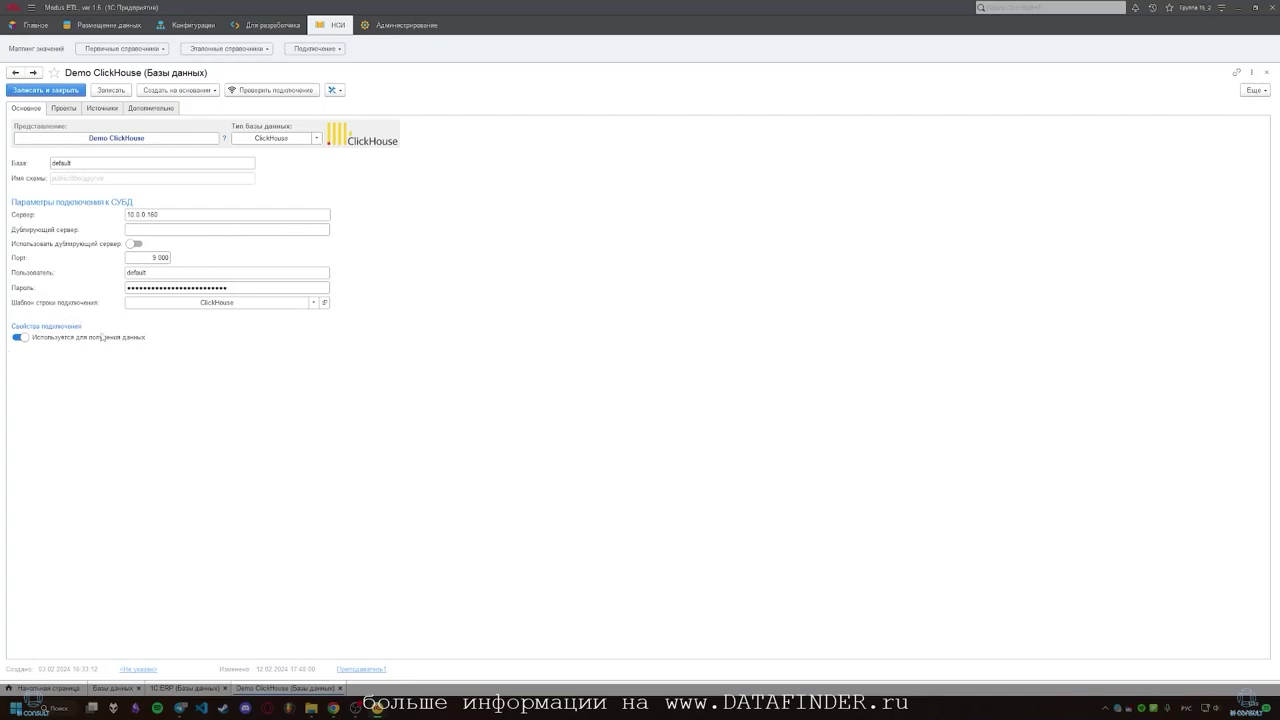
pyautogui.click(16, 74)
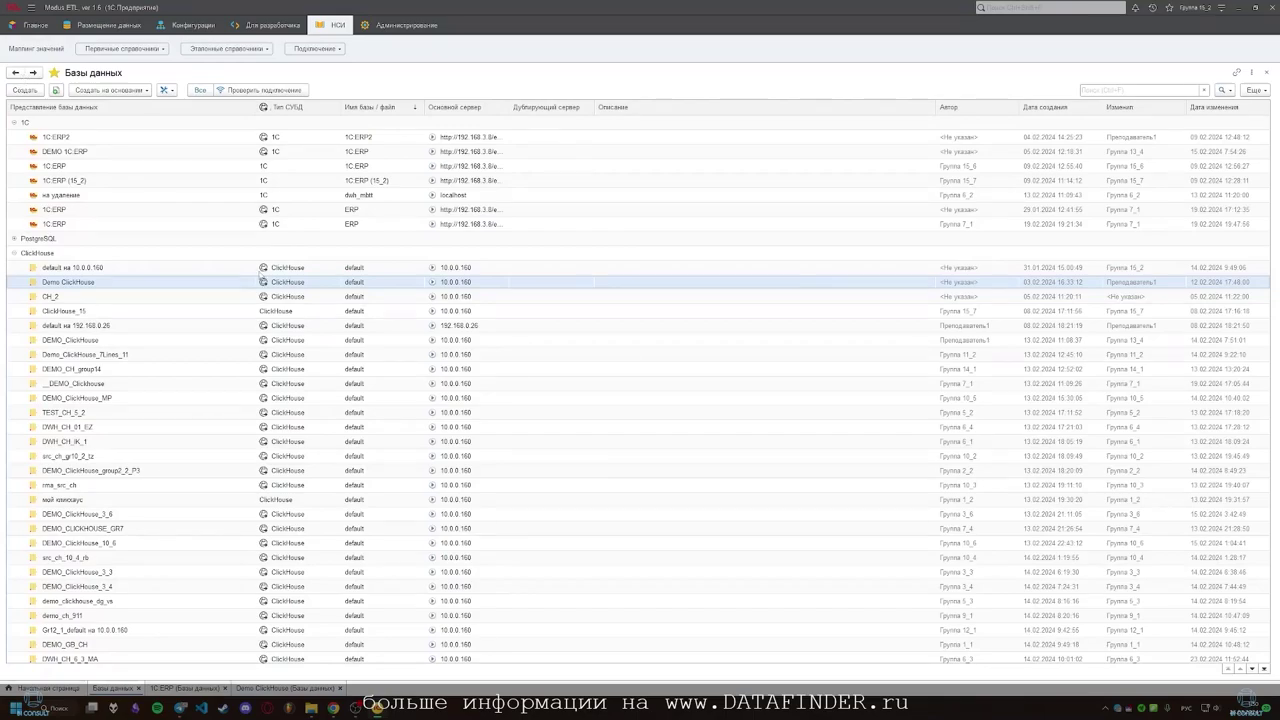
pyautogui.click(16, 74)
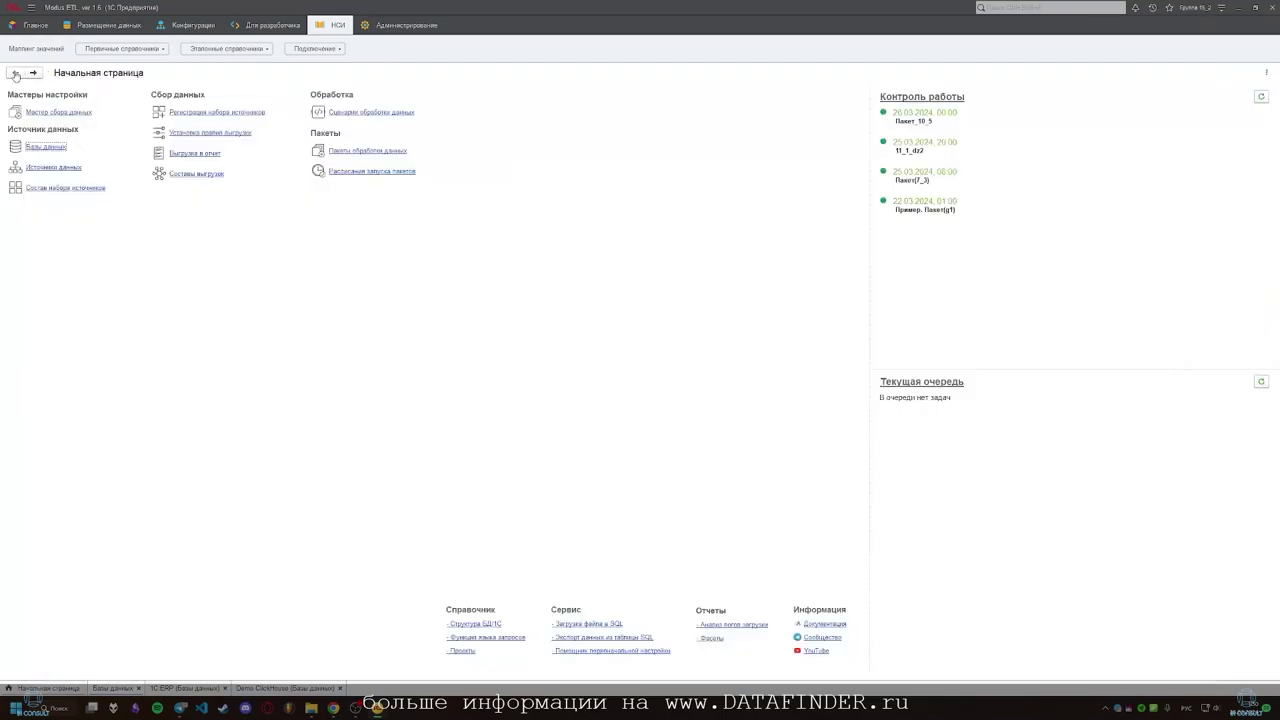
# - Filter the data sources by the Веб сервис source type and view the ЦБ РФ_888 source card
pyautogui.click(58, 168)
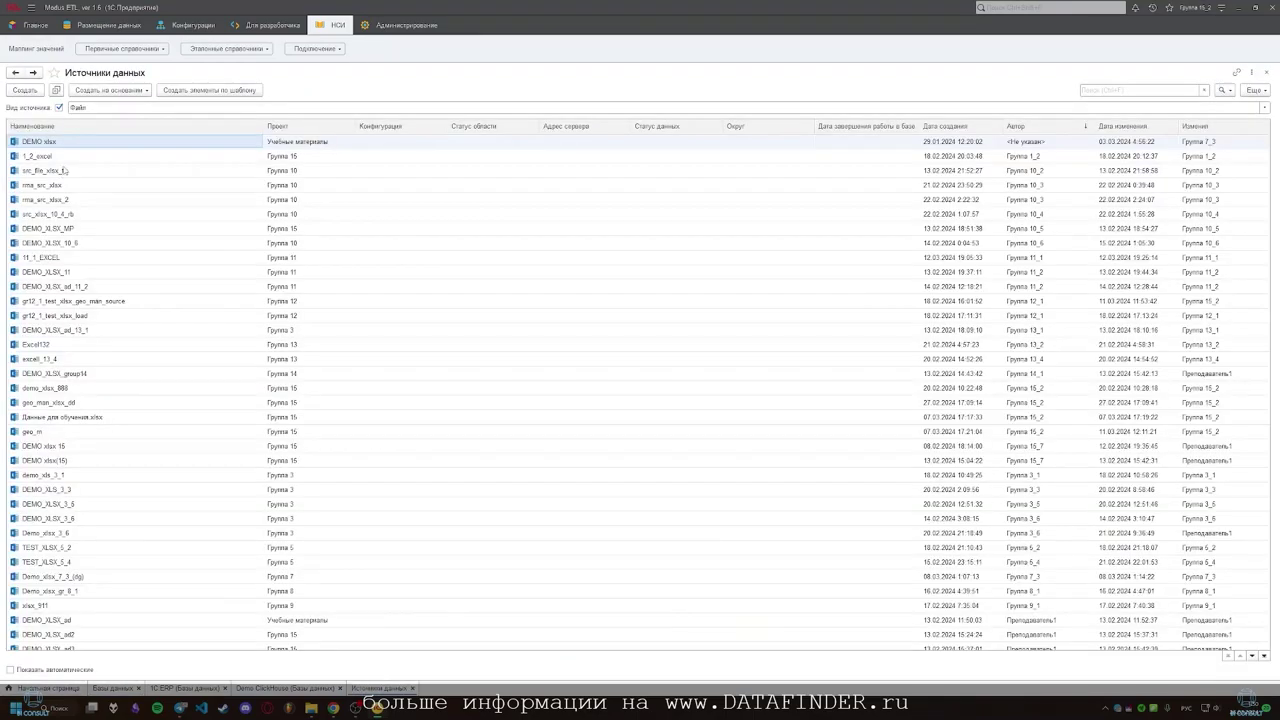
pyautogui.click(78, 107)
pyautogui.click(97, 138)
pyautogui.doubleClick(64, 144)
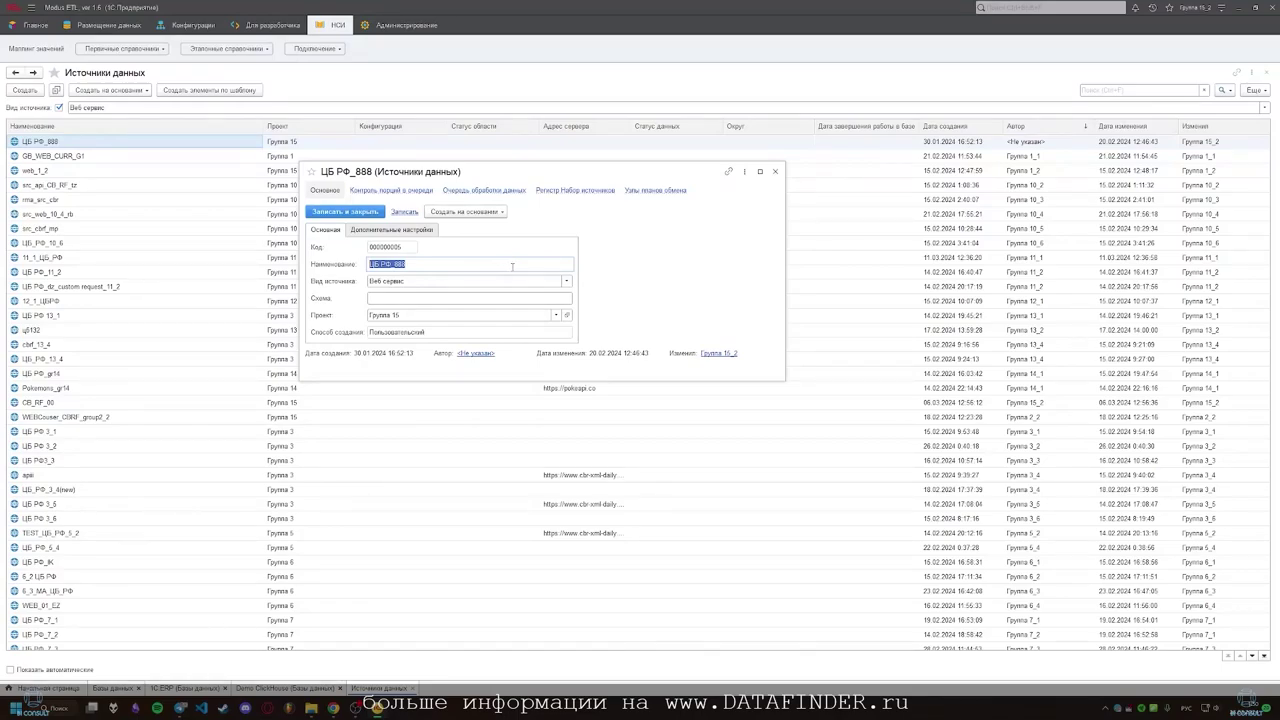
pyautogui.click(774, 173)
# - Filter the data sources by the Файл source type and view the DEMO xlsx source's additional settings with its file directories
pyautogui.click(90, 107)
pyautogui.click(89, 152)
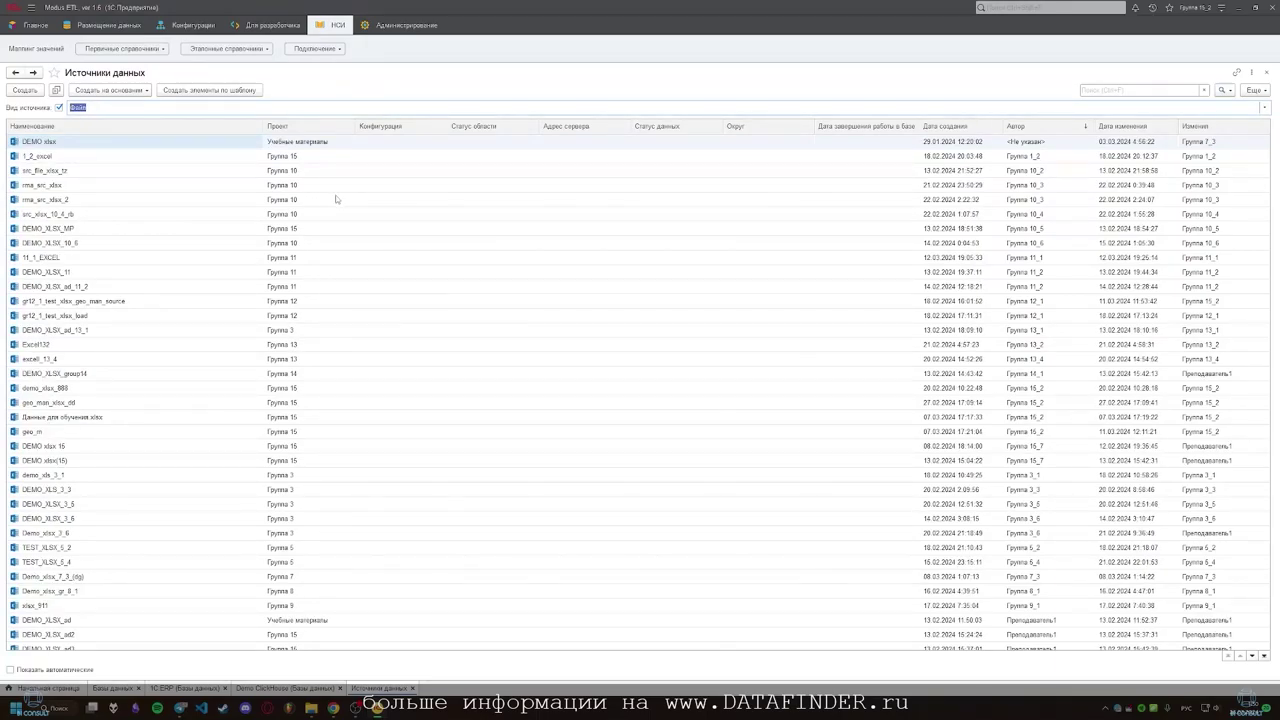
pyautogui.doubleClick(40, 143)
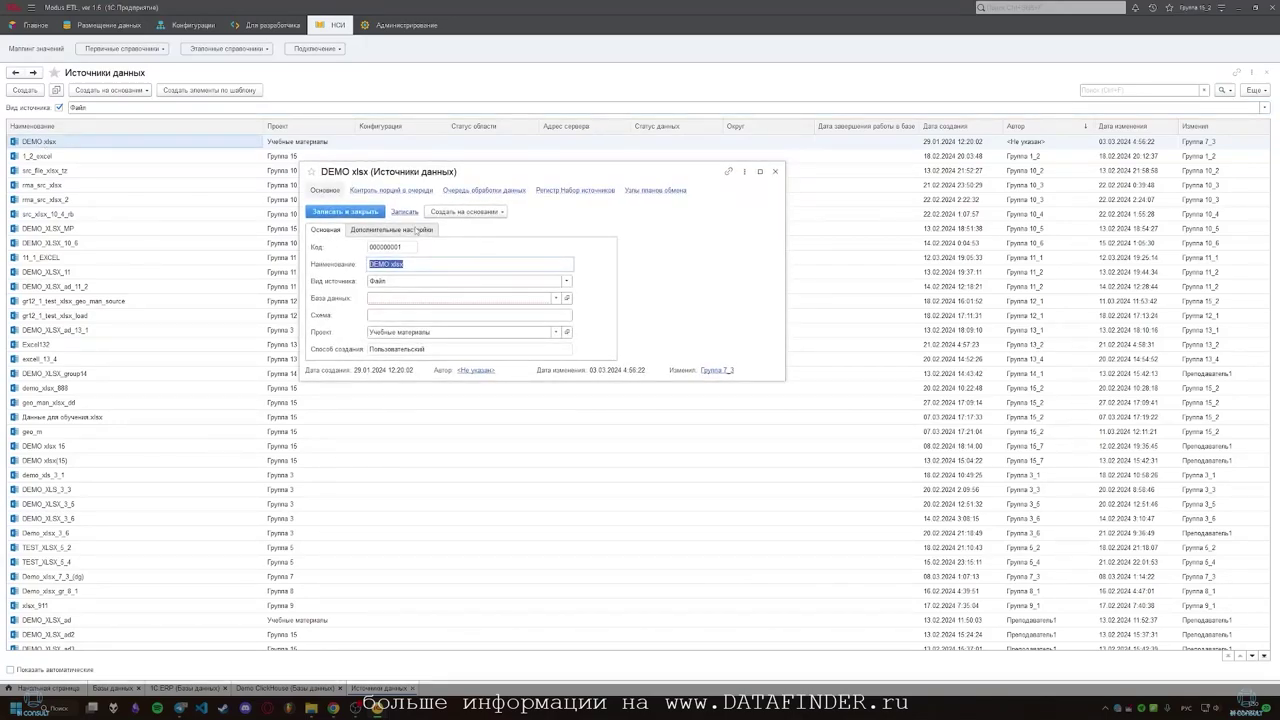
pyautogui.click(406, 230)
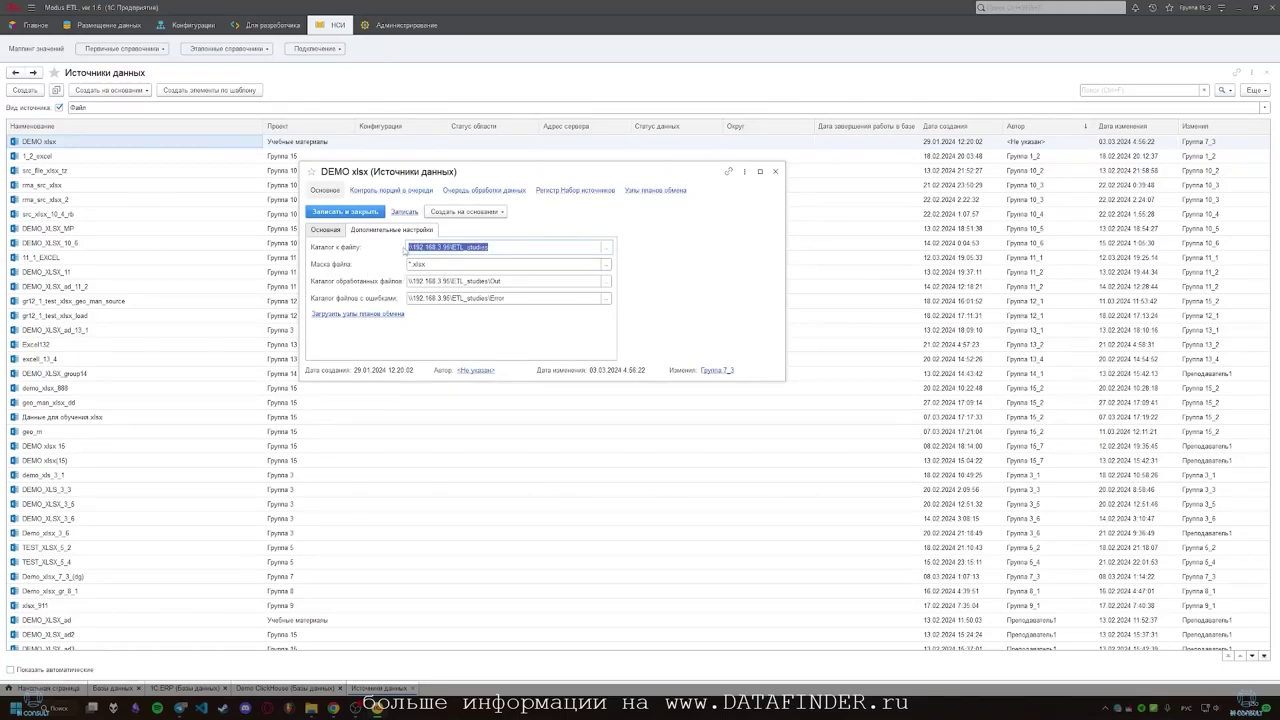
pyautogui.click(776, 174)
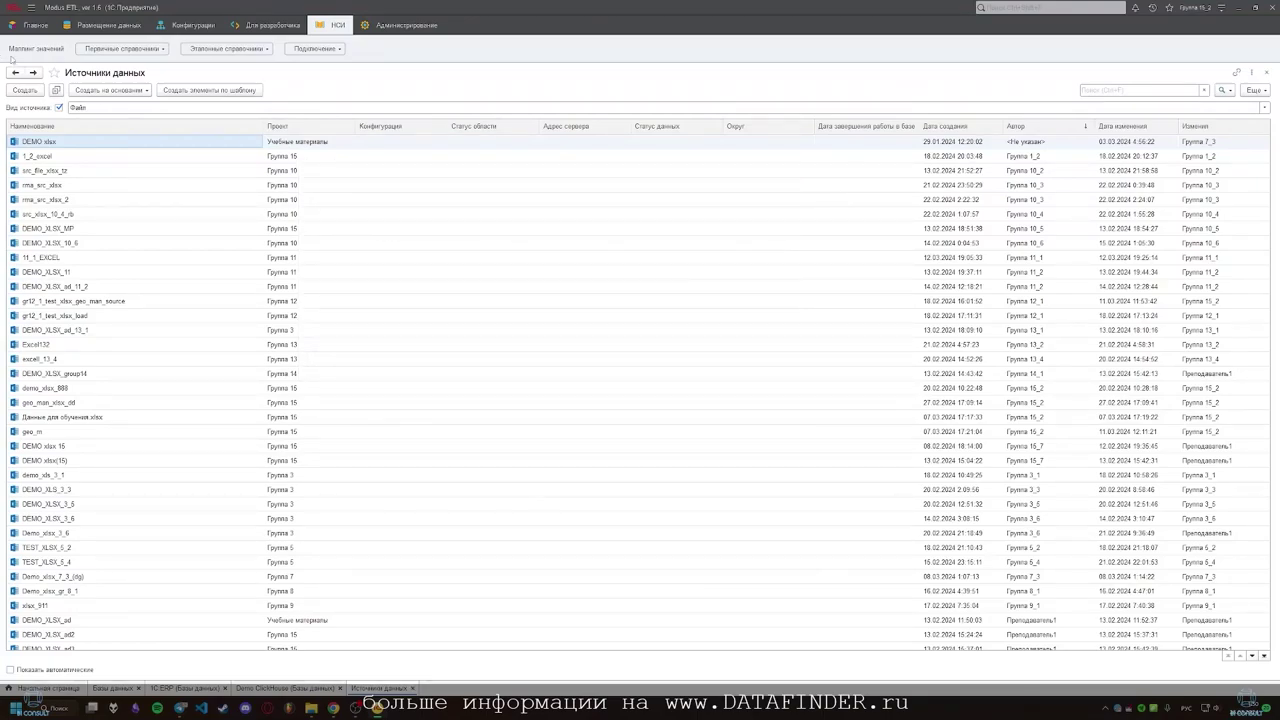
# - Collapse the ClickHouse group in the databases list, expand PostgreSQL and open the dwh database
pyautogui.click(16, 74)
pyautogui.click(46, 146)
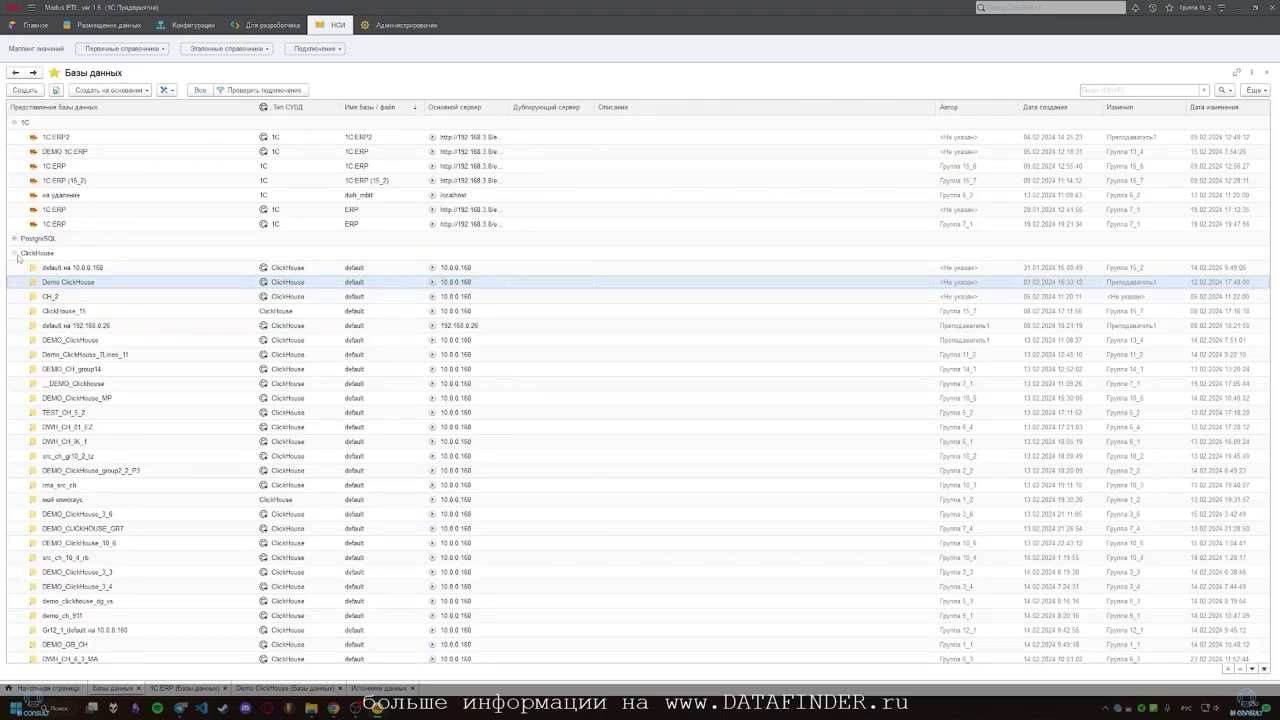
pyautogui.click(16, 254)
pyautogui.click(15, 239)
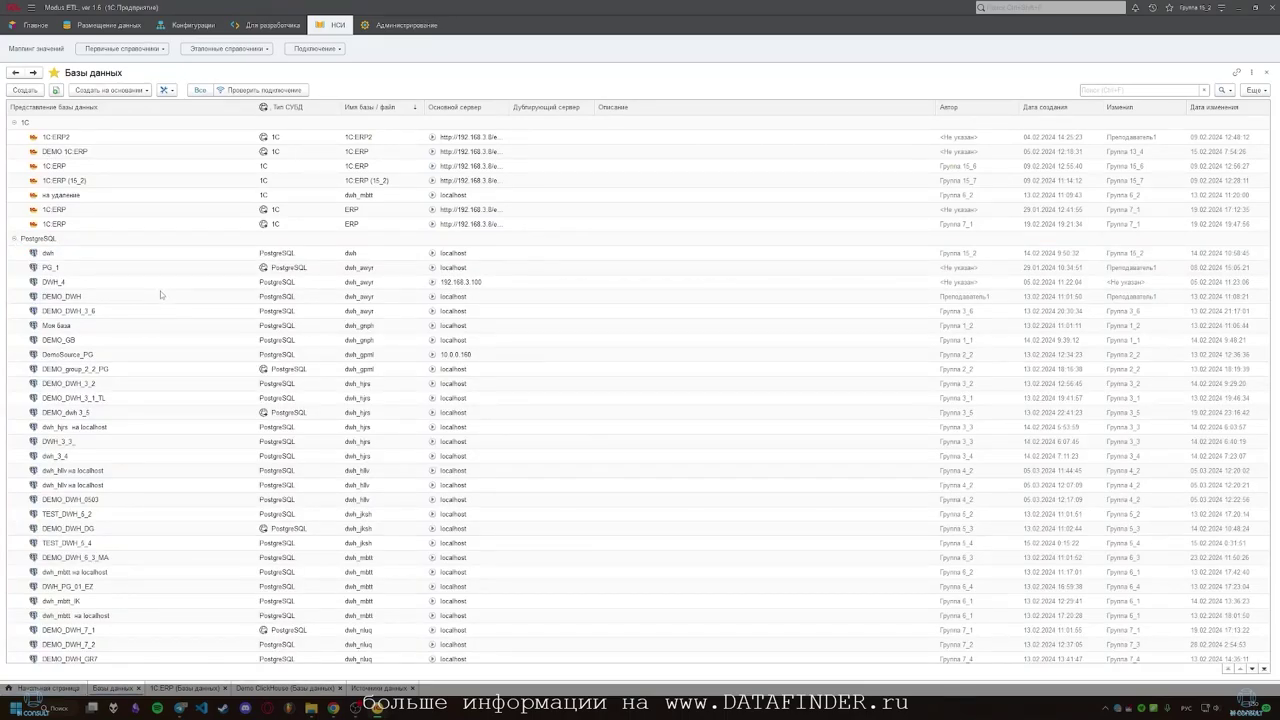
pyautogui.doubleClick(58, 255)
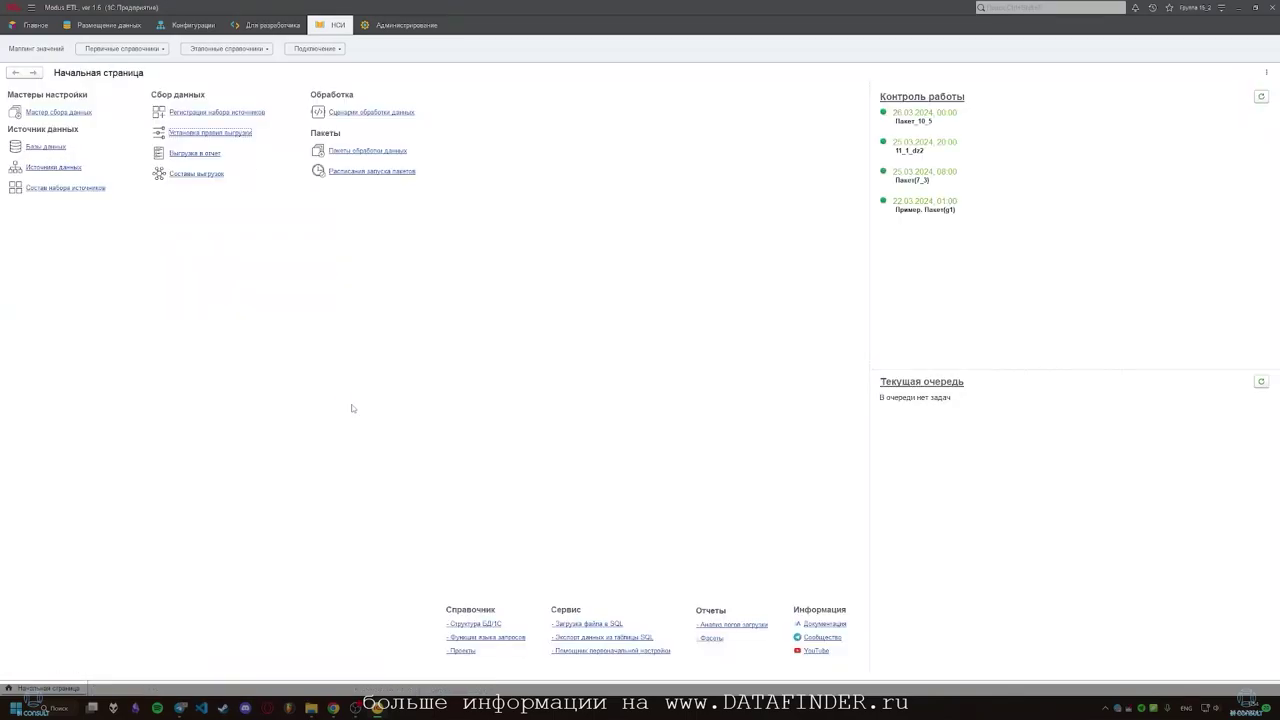
# - Examine upload rule 000000001 for loading from an Excel file, including its file-loading settings and column mapping
pyautogui.click(201, 133)
pyautogui.click(1228, 669)
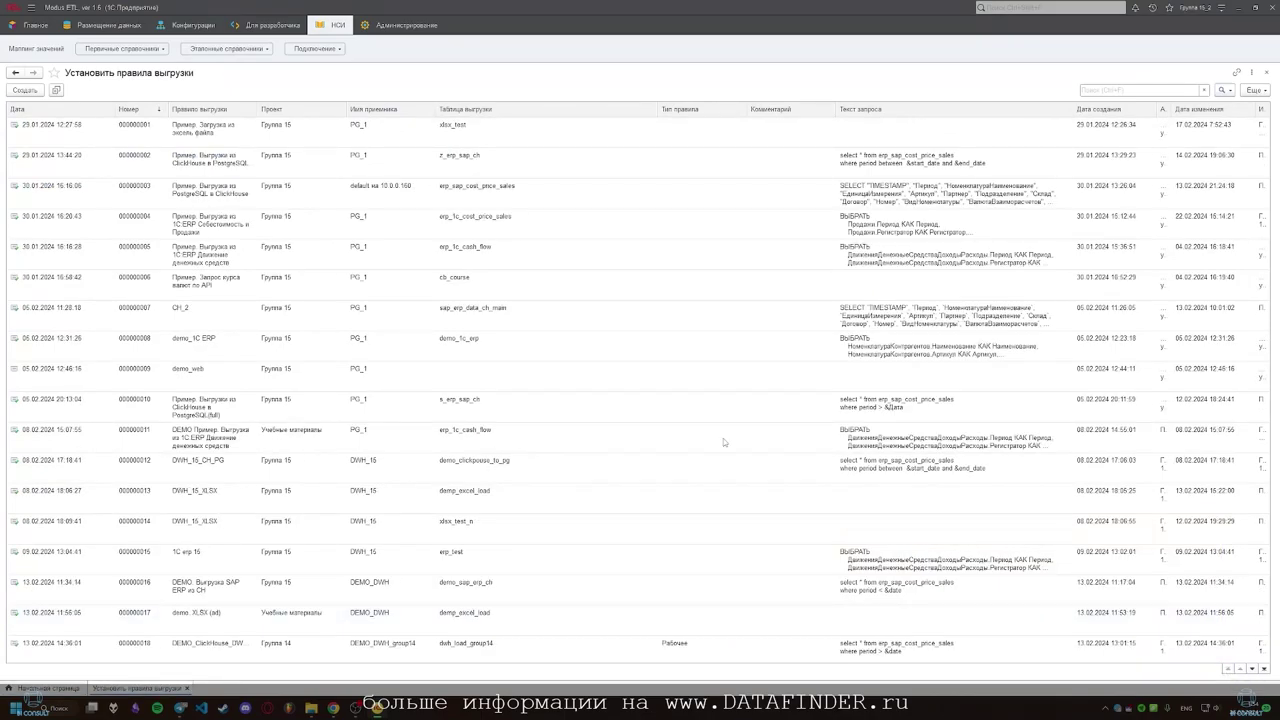
pyautogui.doubleClick(194, 134)
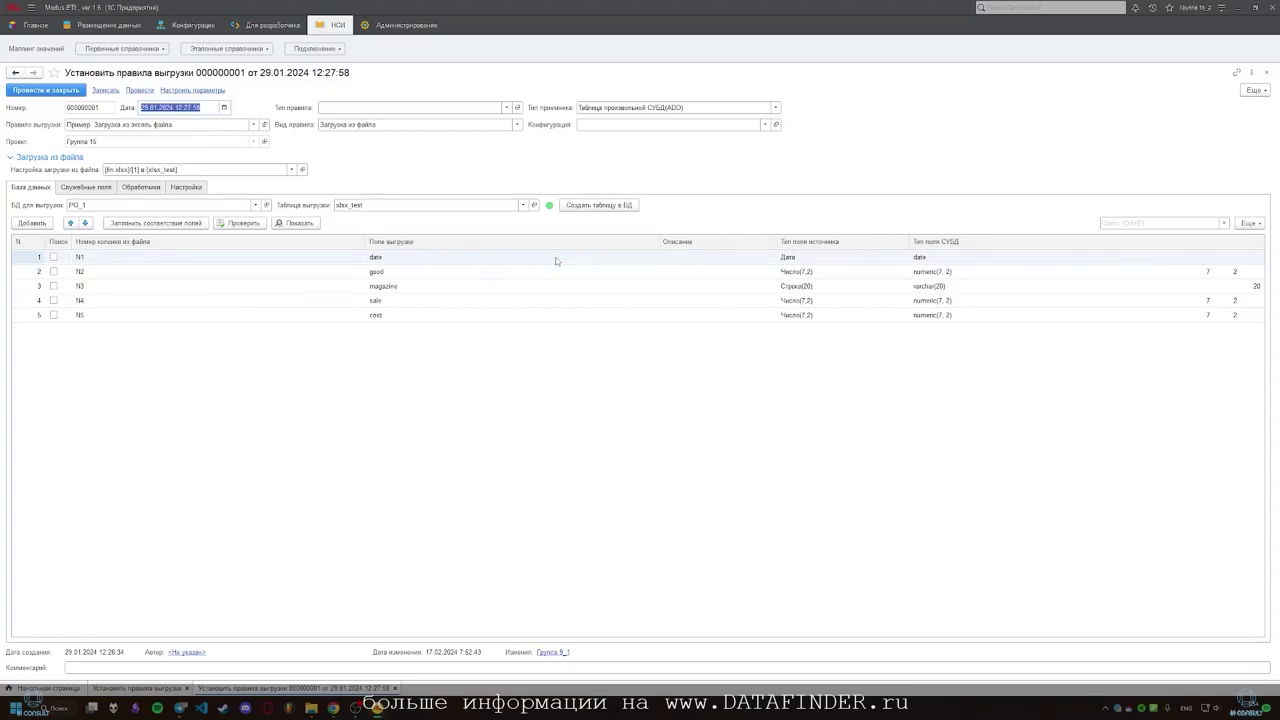
pyautogui.click(302, 170)
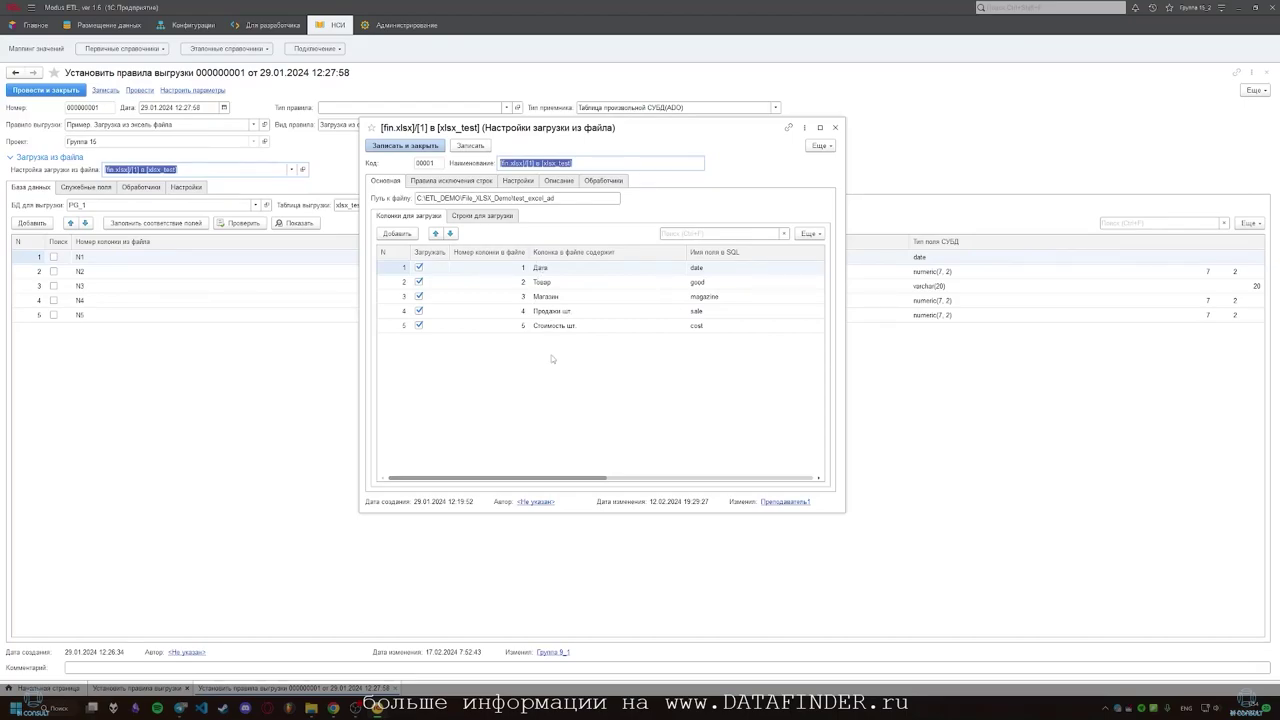
pyautogui.click(835, 127)
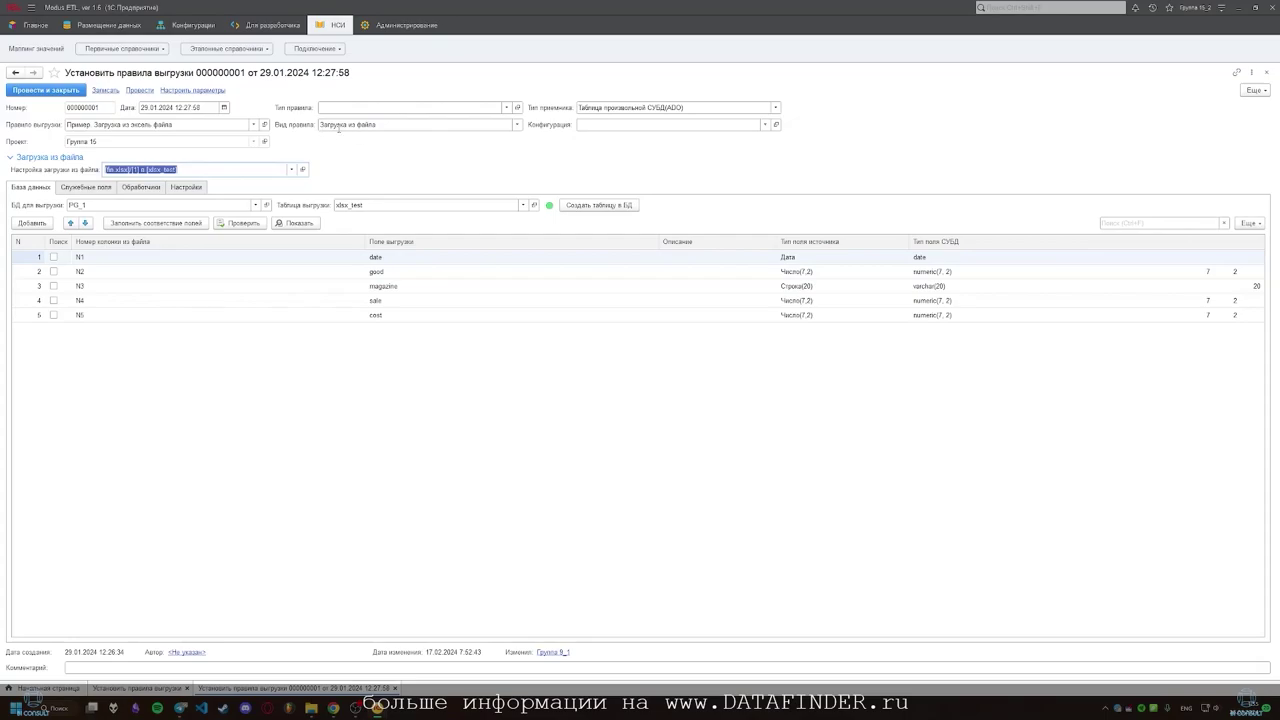
pyautogui.click(15, 72)
# - Examine the query text and parameter settings of upload rule 000000002, from ClickHouse to PostgreSQL
pyautogui.doubleClick(188, 158)
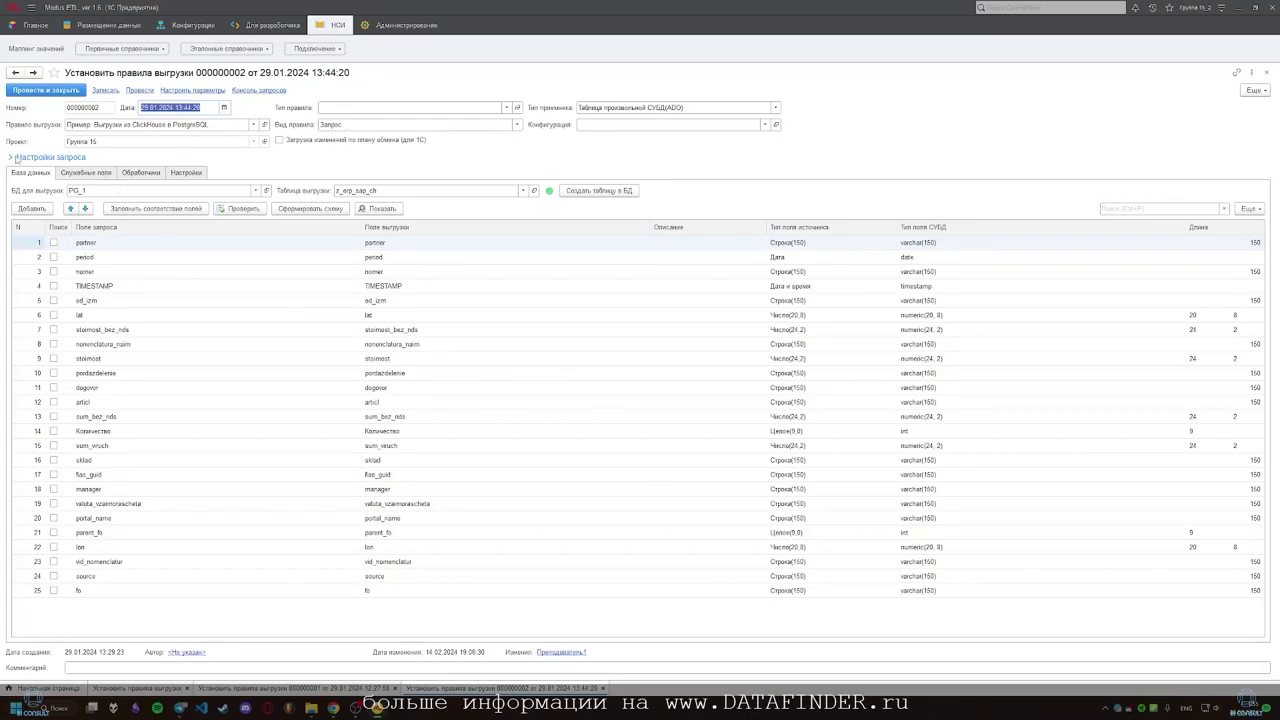
pyautogui.click(38, 160)
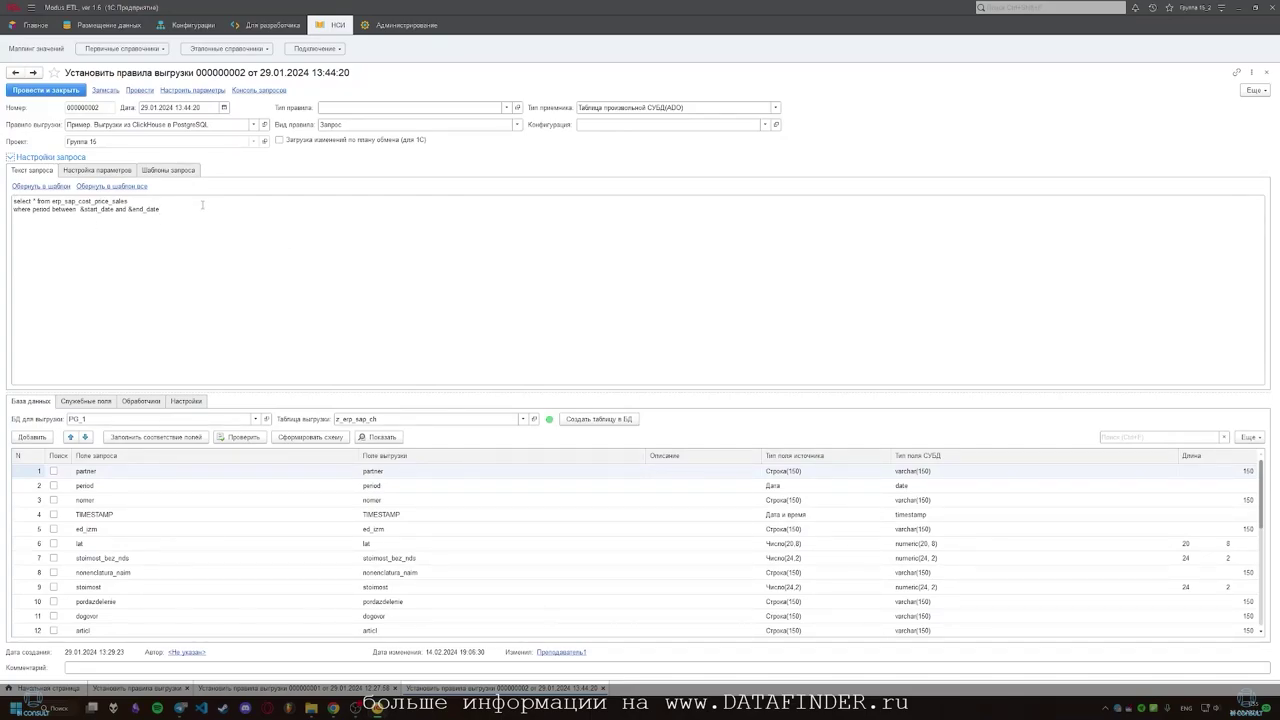
pyautogui.click(110, 171)
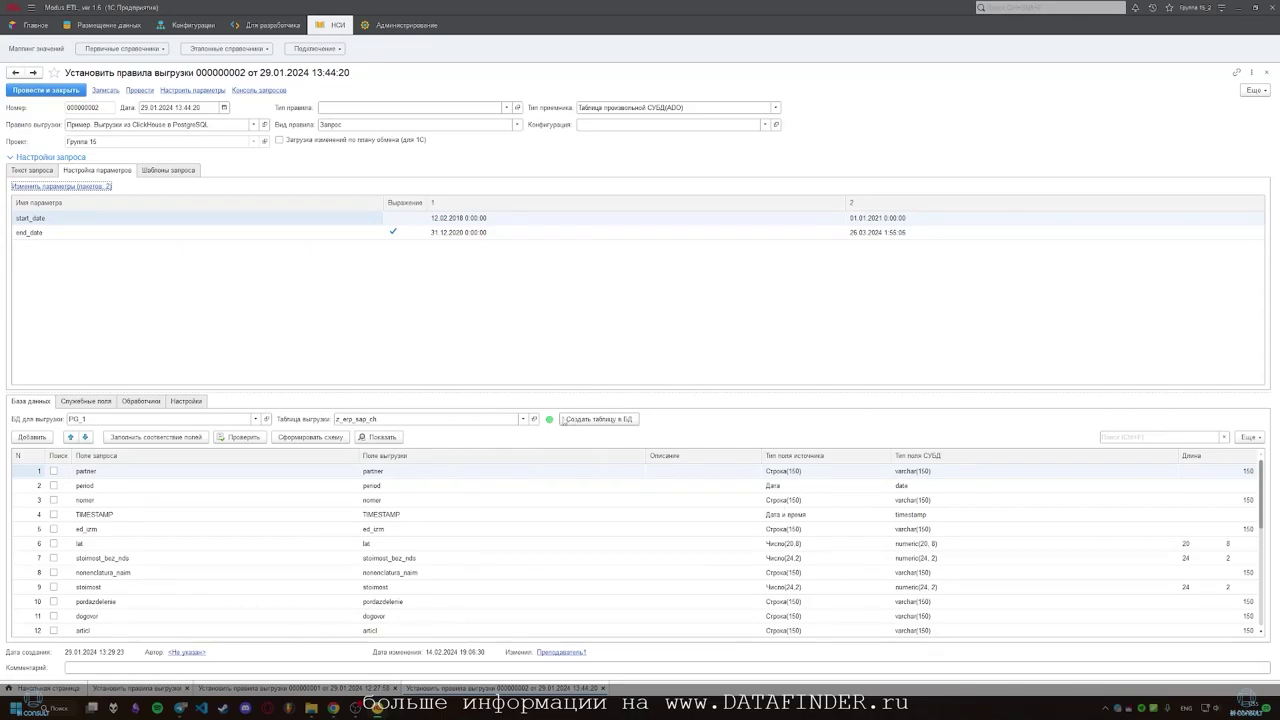
pyautogui.click(14, 74)
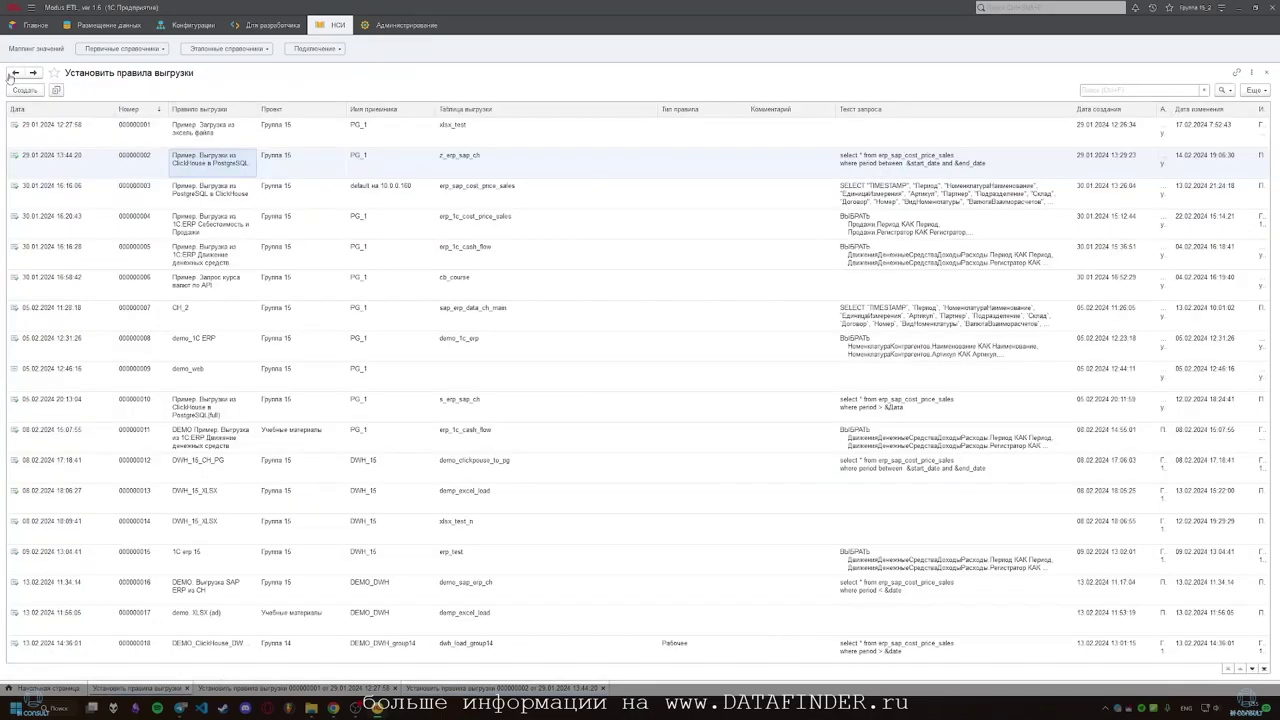
# - Examine the query text of upload rule 000000004 for 1C:ERP cost and sales, also viewing it in the query console
pyautogui.click(222, 228)
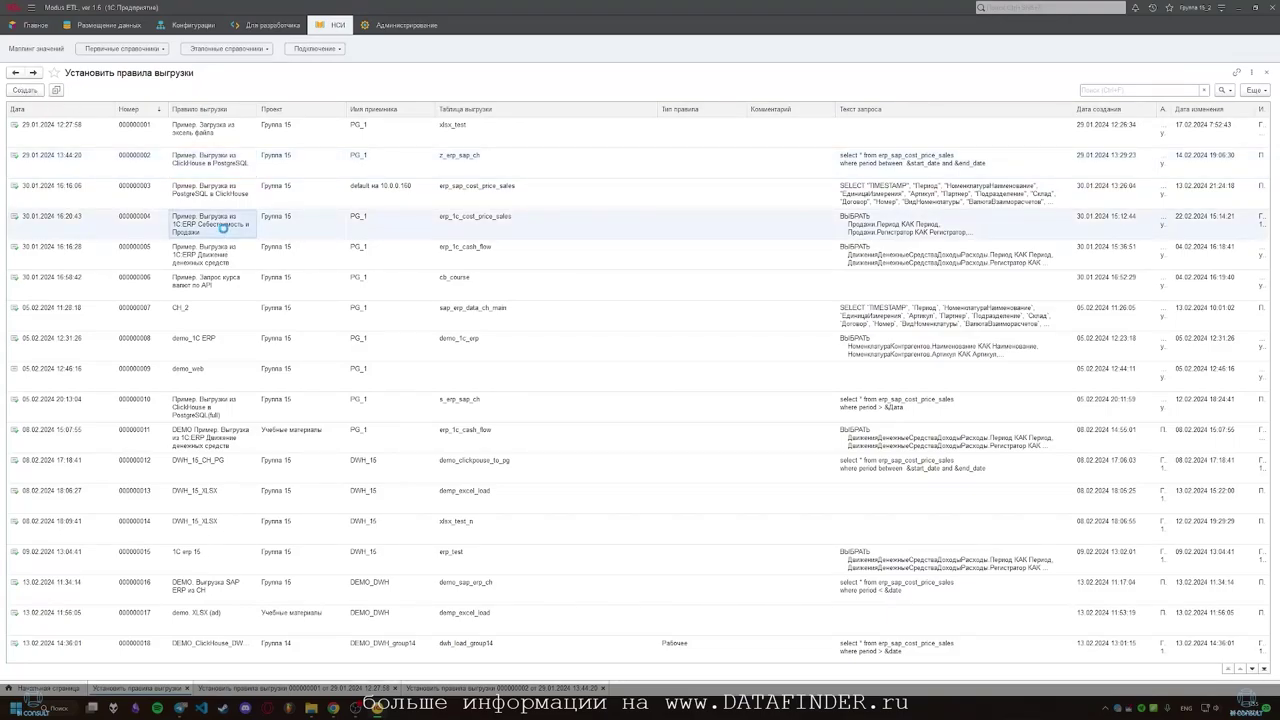
pyautogui.doubleClick(222, 228)
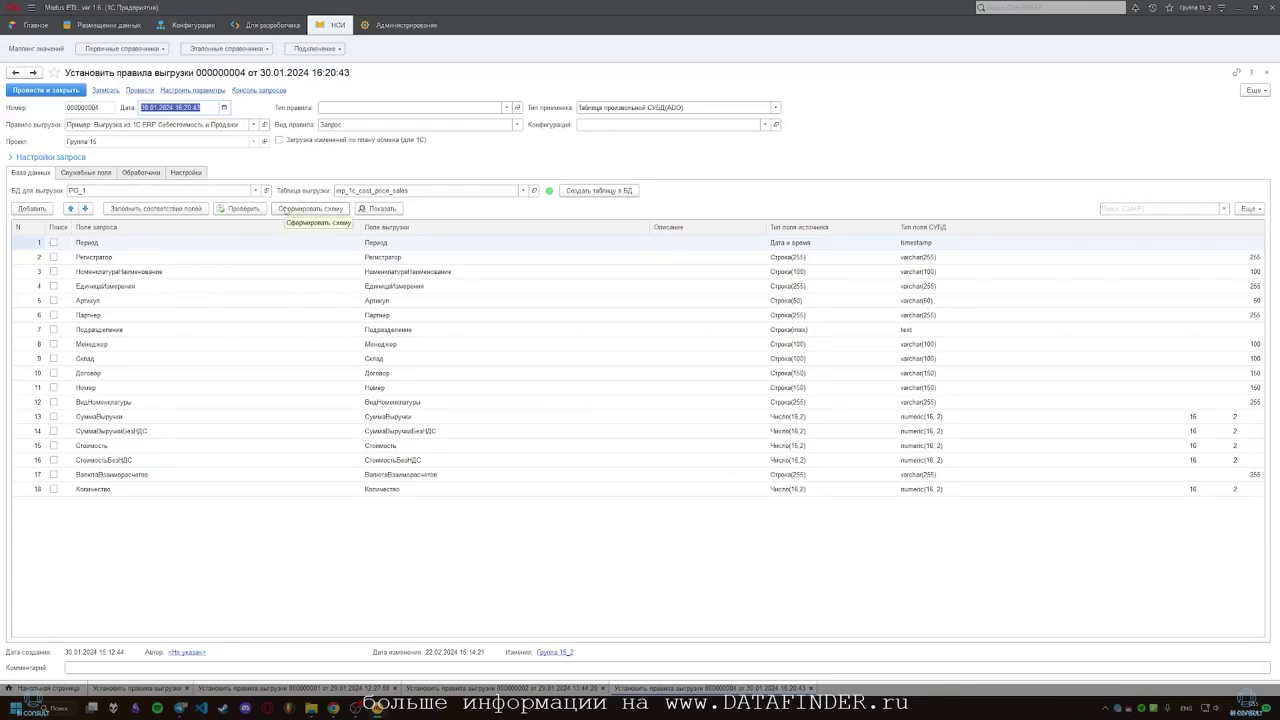
pyautogui.click(32, 157)
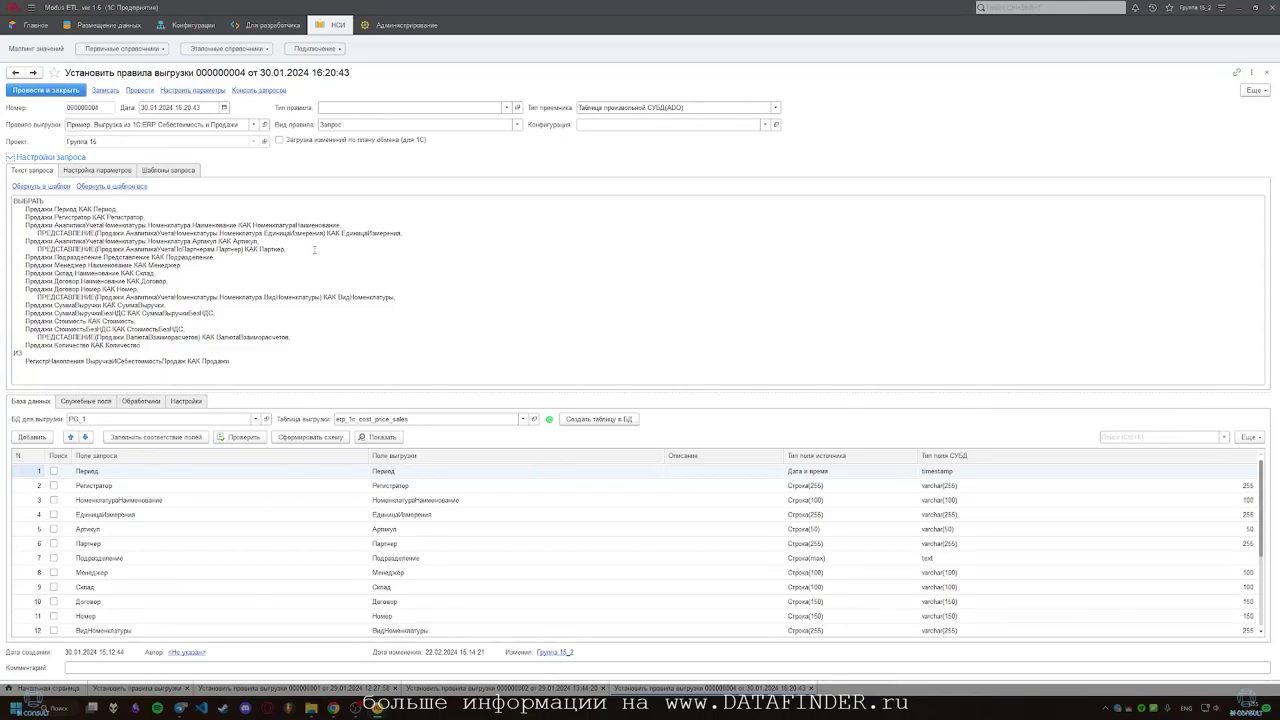
pyautogui.click(254, 91)
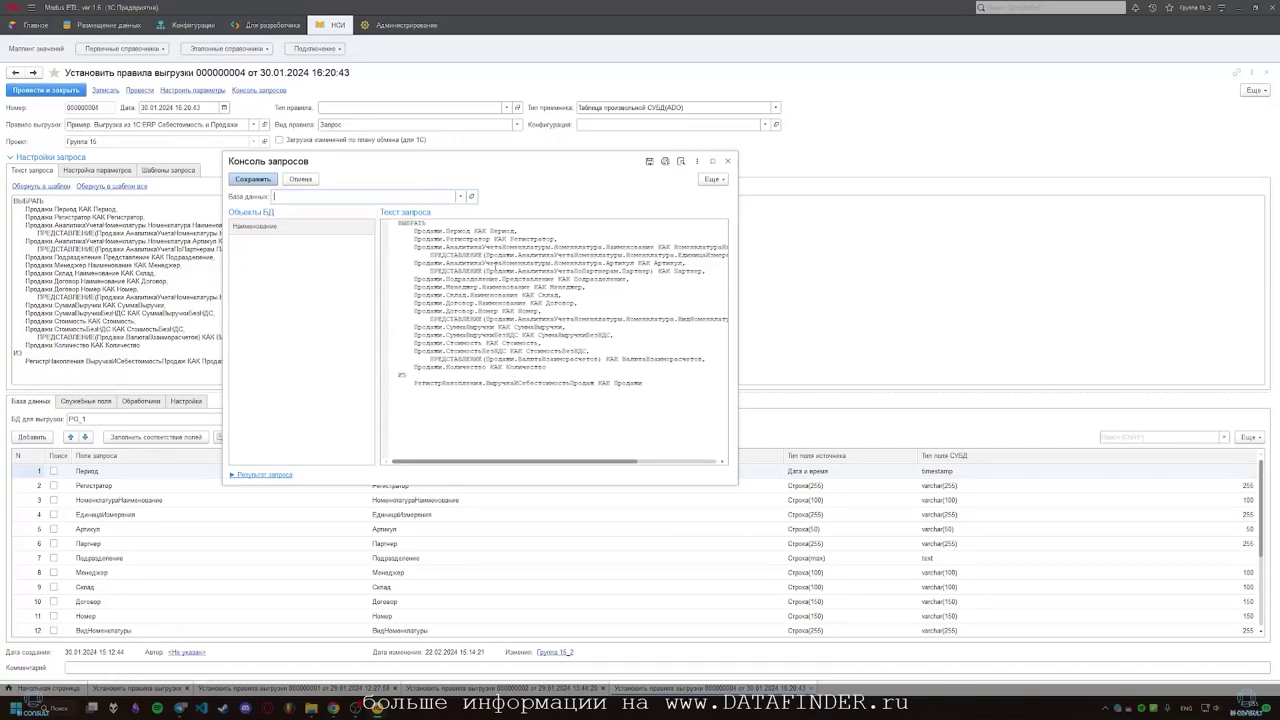
pyautogui.click(727, 161)
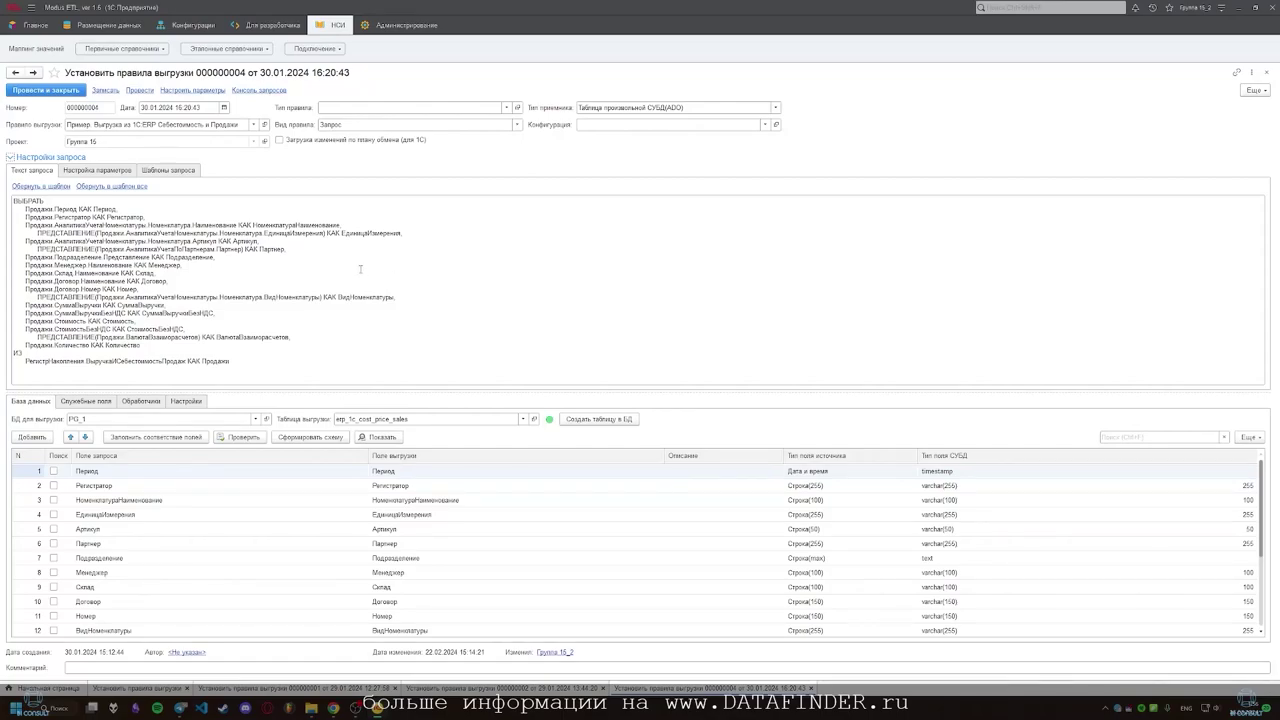
pyautogui.click(15, 73)
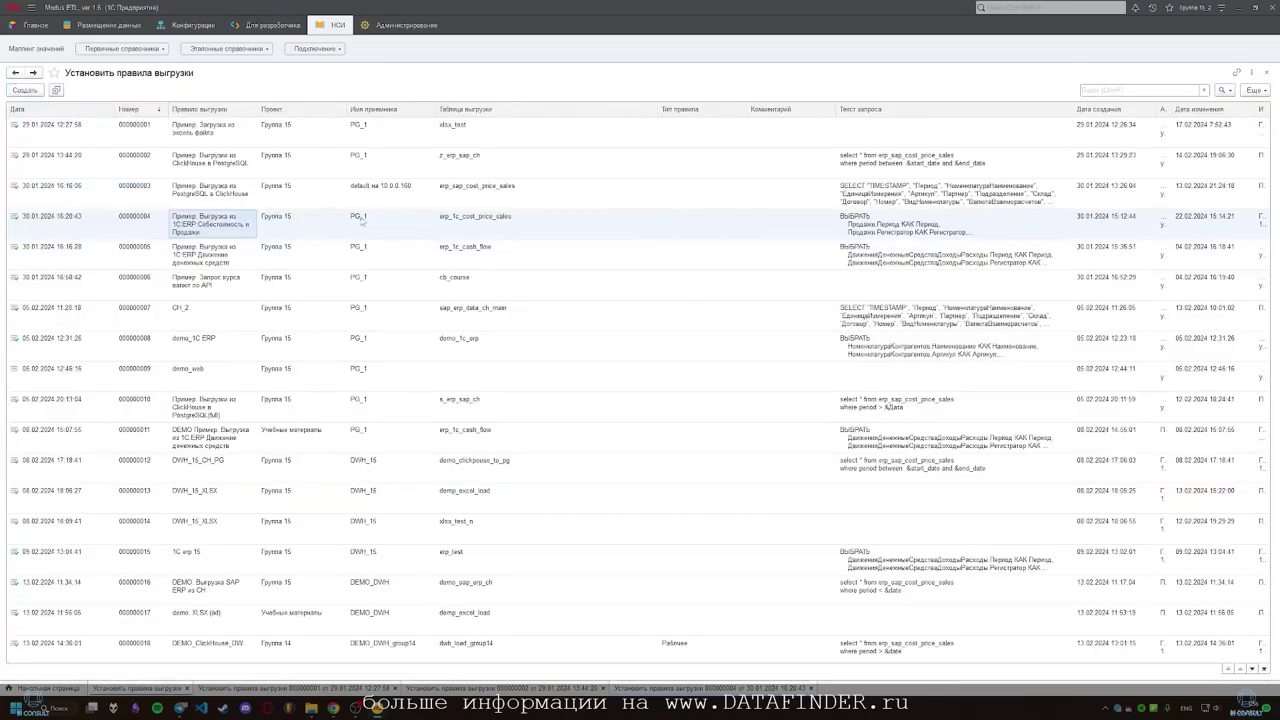
# - Examine the custom code of upload rule 000000006 for API currency rates, its WEB service module settings and the Курс ЦБ JSON constructor
pyautogui.doubleClick(211, 290)
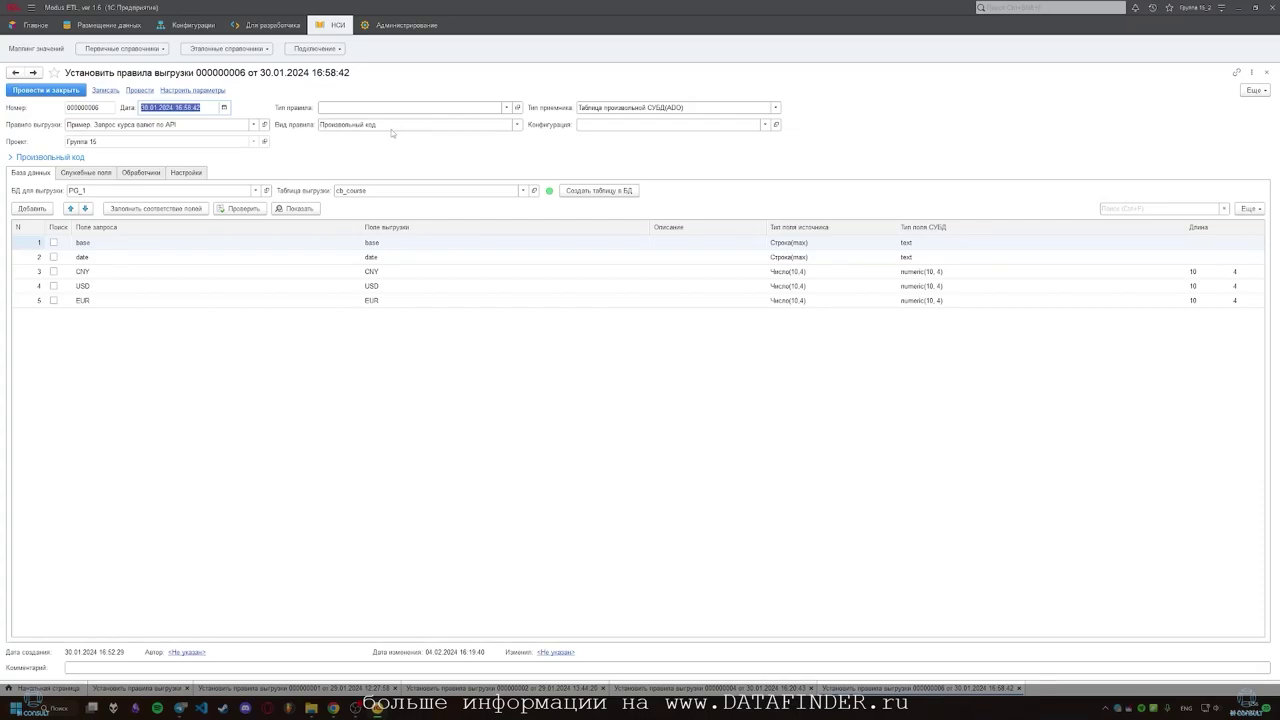
pyautogui.click(62, 157)
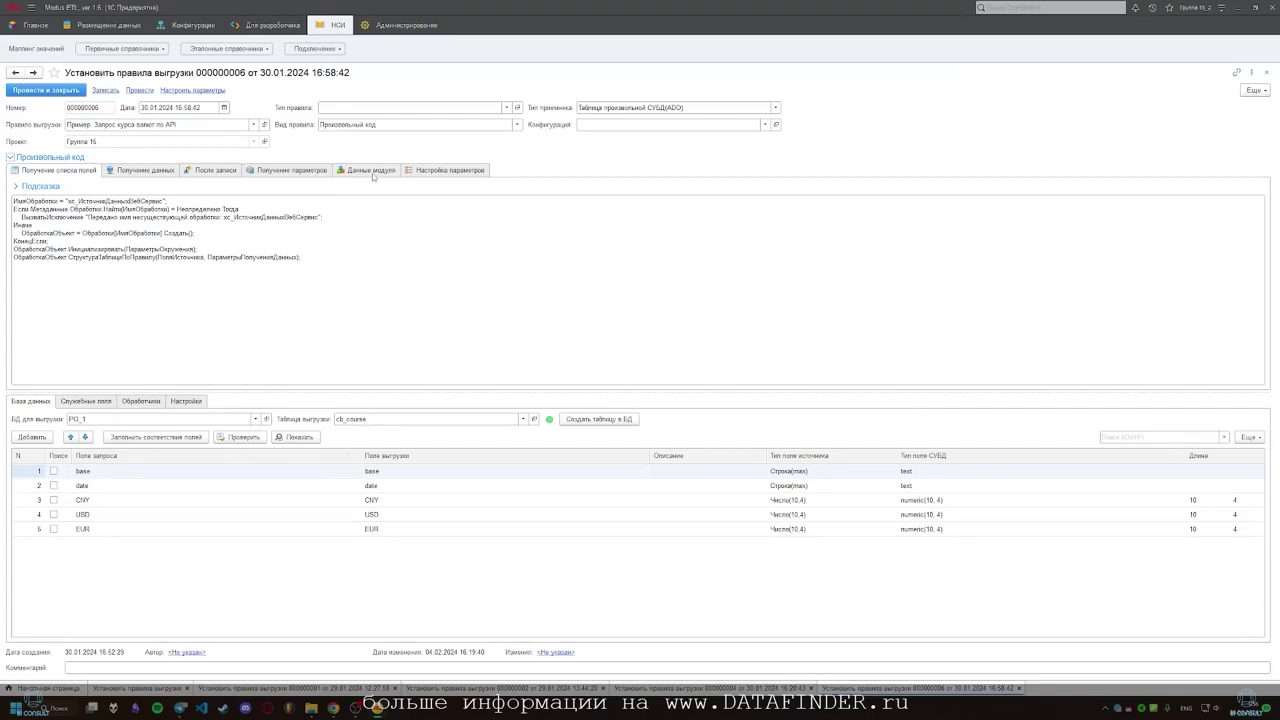
pyautogui.click(372, 172)
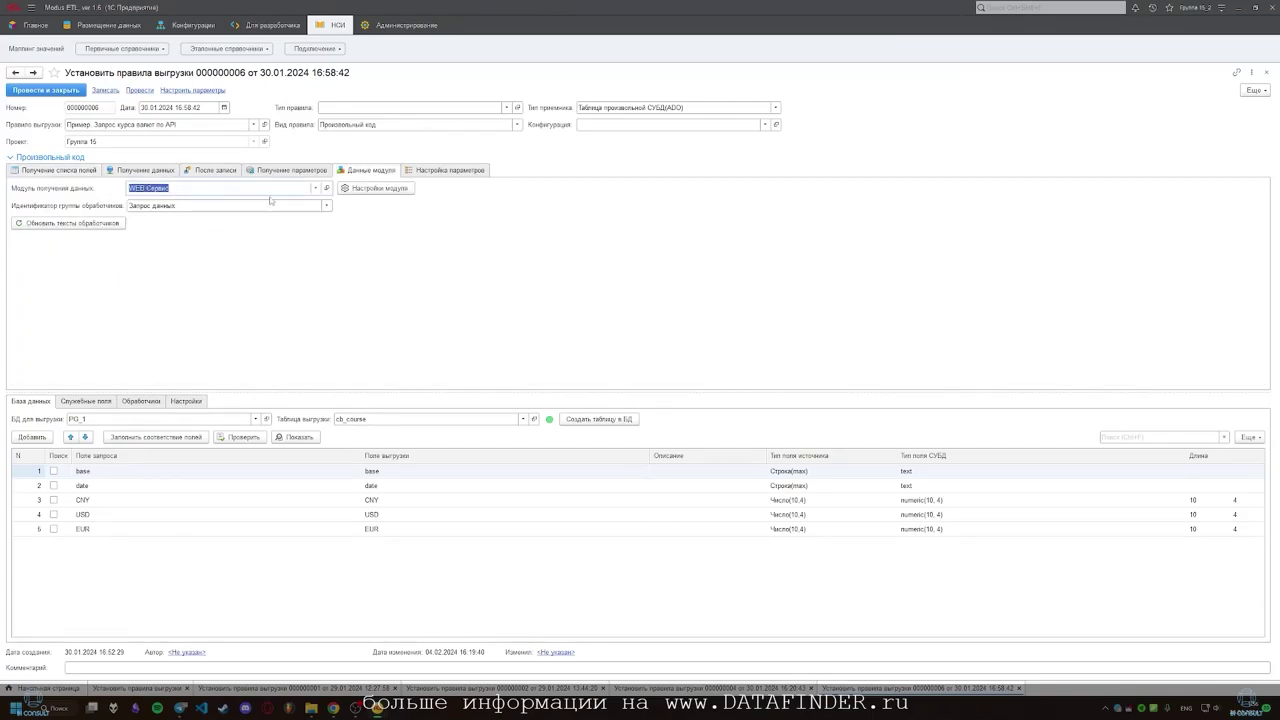
pyautogui.click(389, 189)
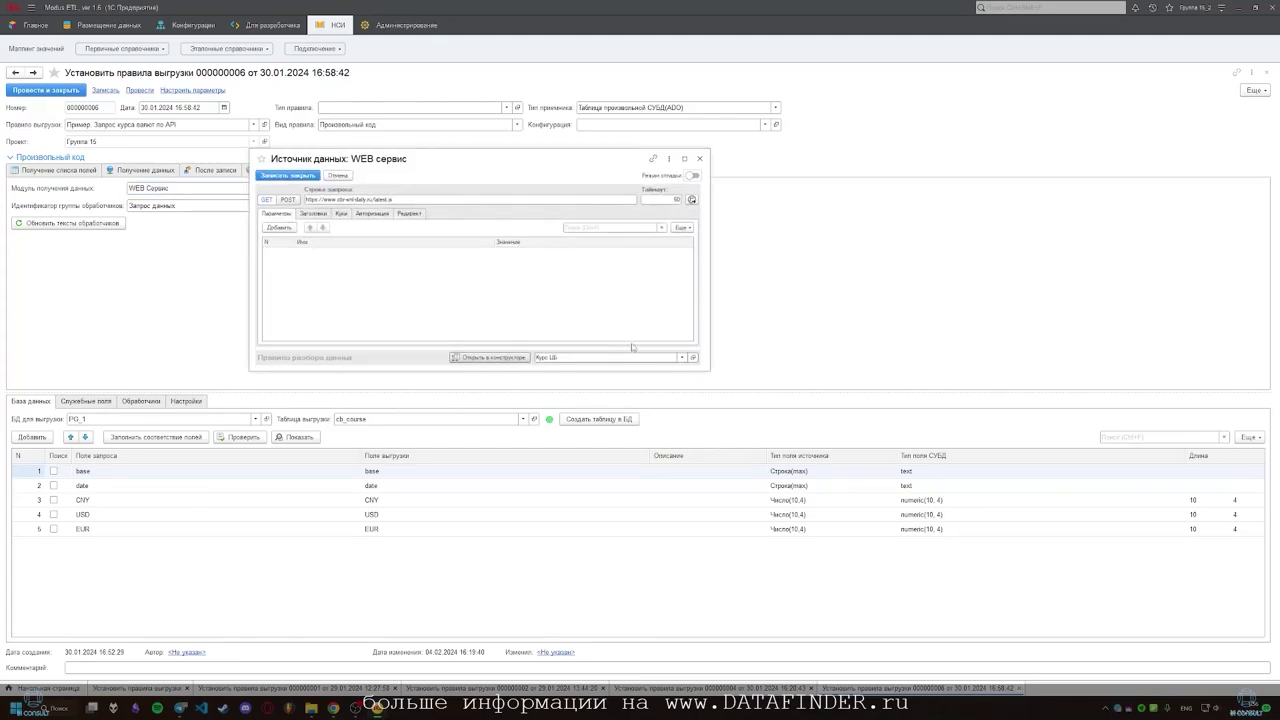
pyautogui.click(489, 357)
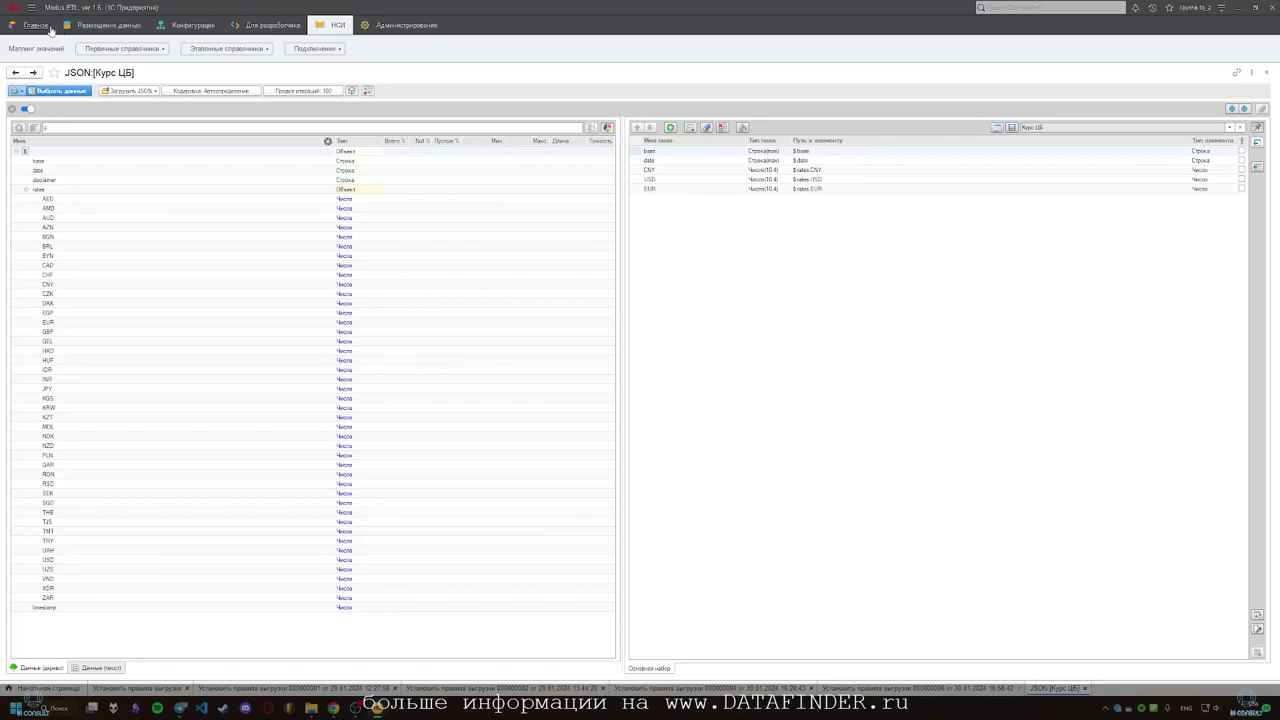
pyautogui.click(16, 74)
pyautogui.click(699, 158)
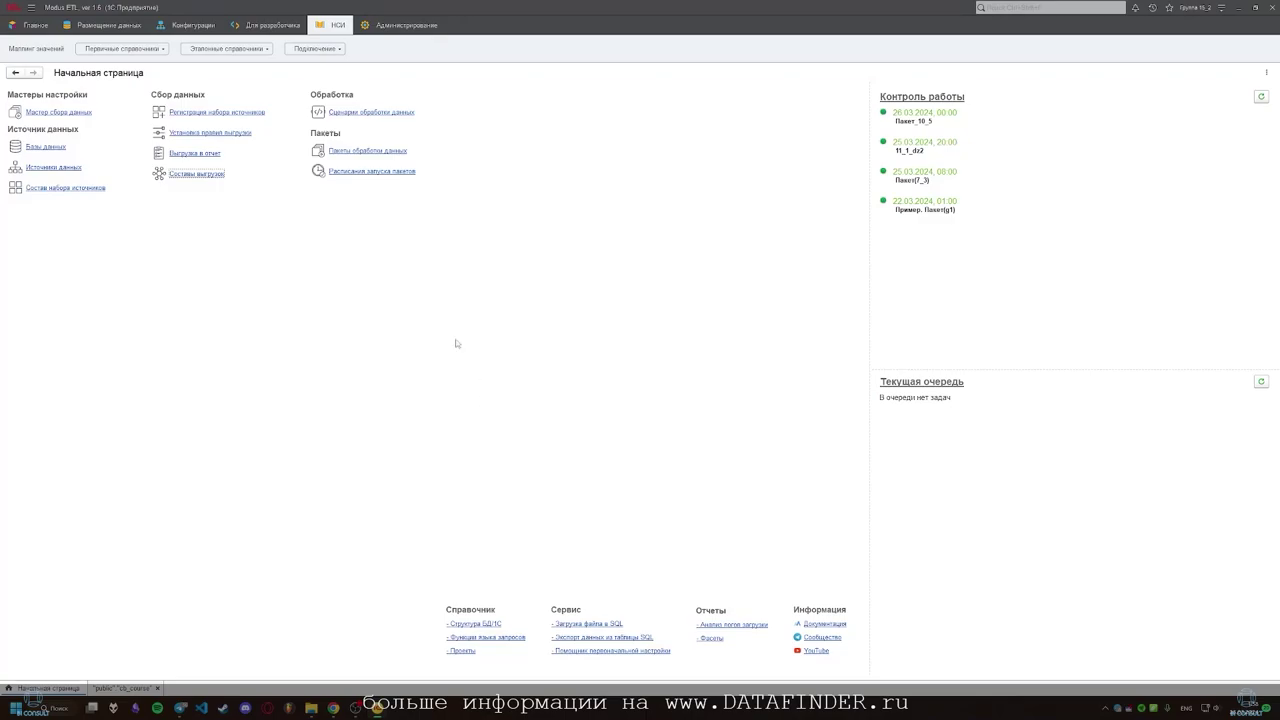
# - Examine the upload composition "Пример. Запрос курса валют по API" and its upload table cb_course
pyautogui.click(205, 174)
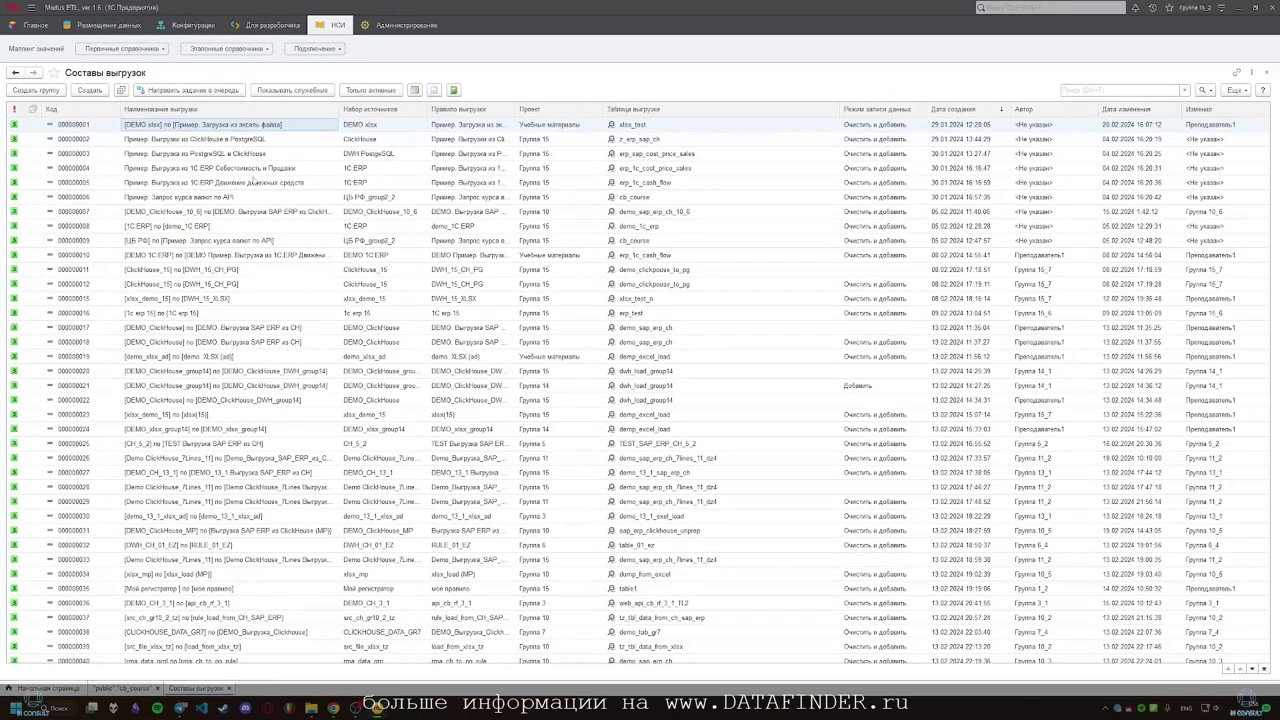
pyautogui.doubleClick(168, 199)
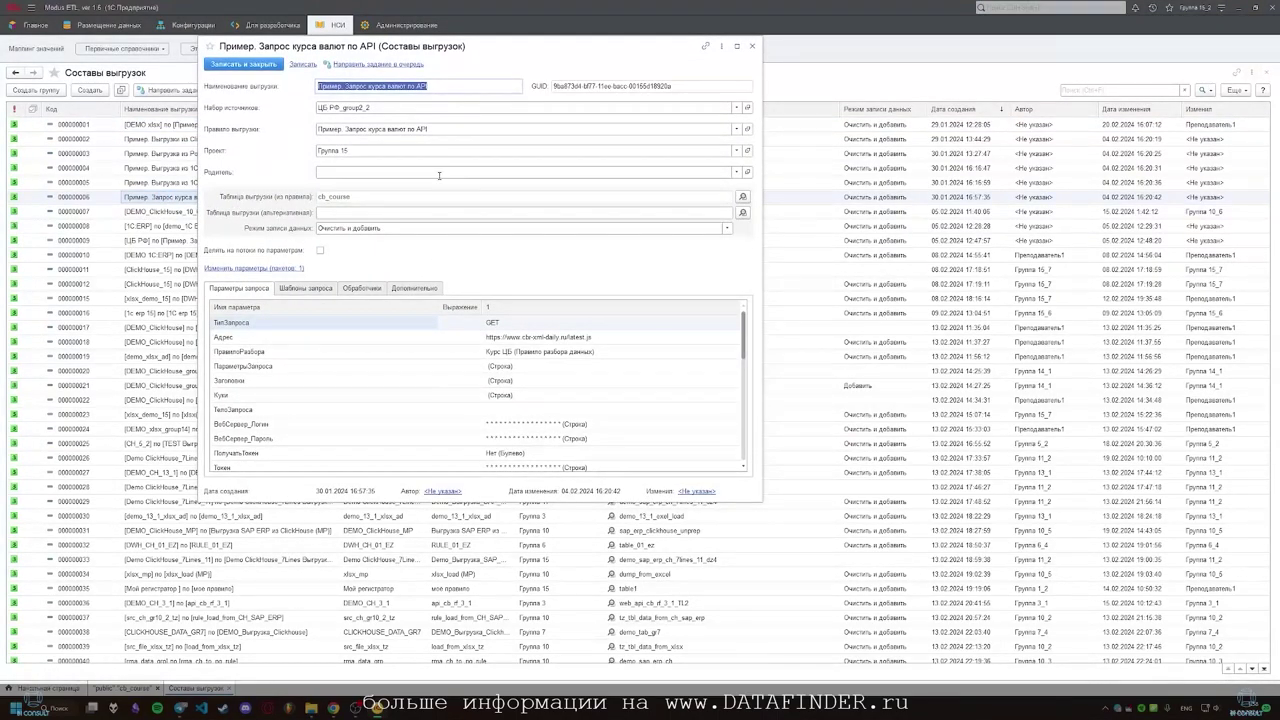
pyautogui.click(752, 46)
pyautogui.doubleClick(629, 198)
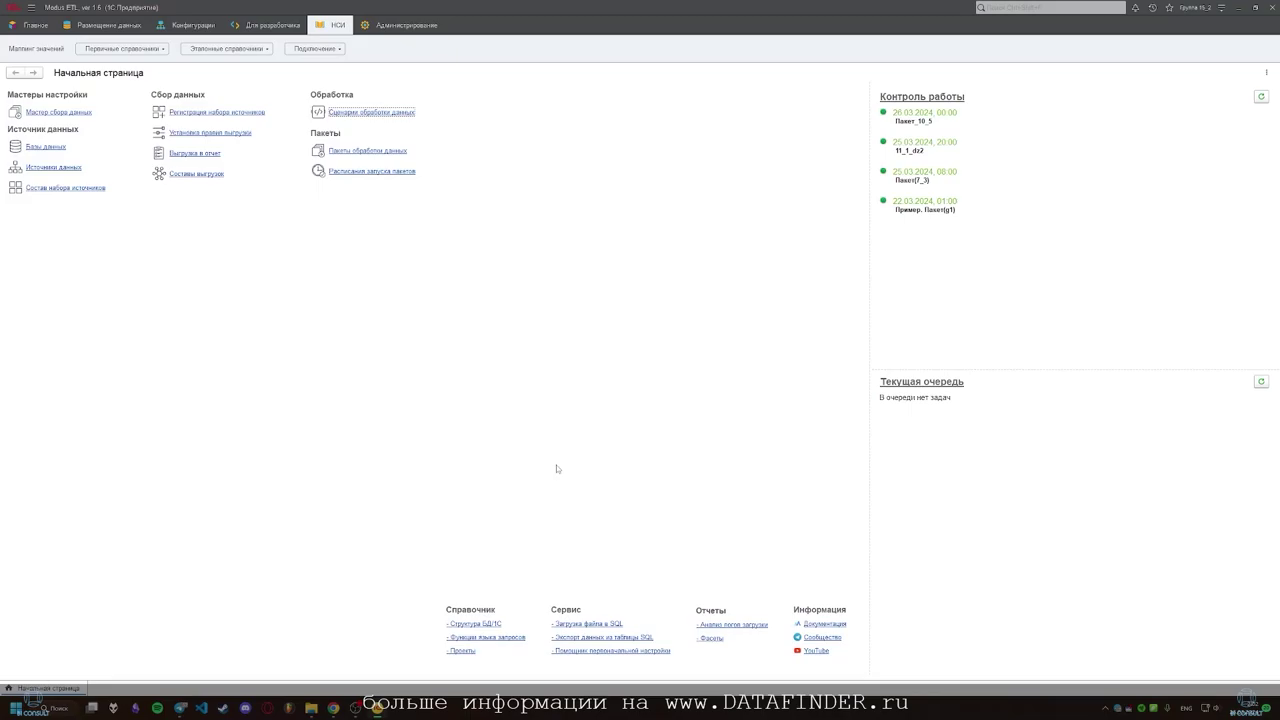
# - Open the step diagram of the "Пример НСИ" processing scenario and examine source table demo_nsi_erp_data, including its Менеджер column
pyautogui.click(346, 113)
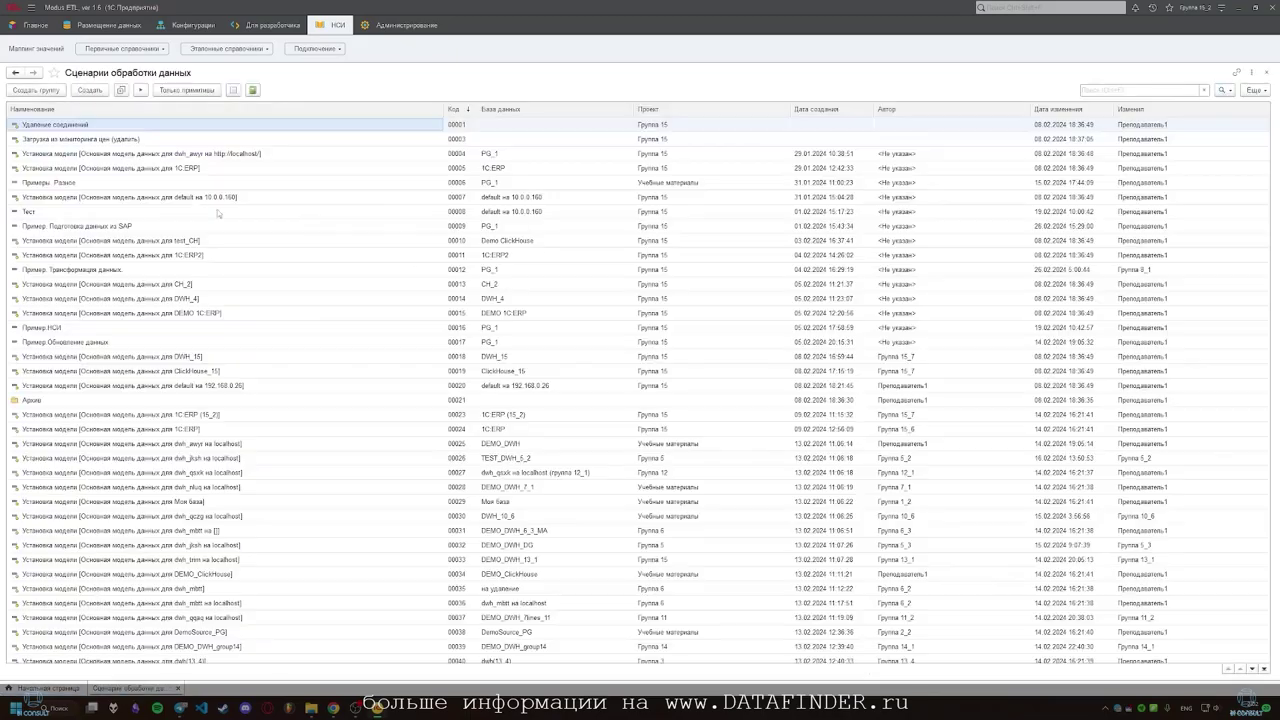
pyautogui.doubleClick(44, 330)
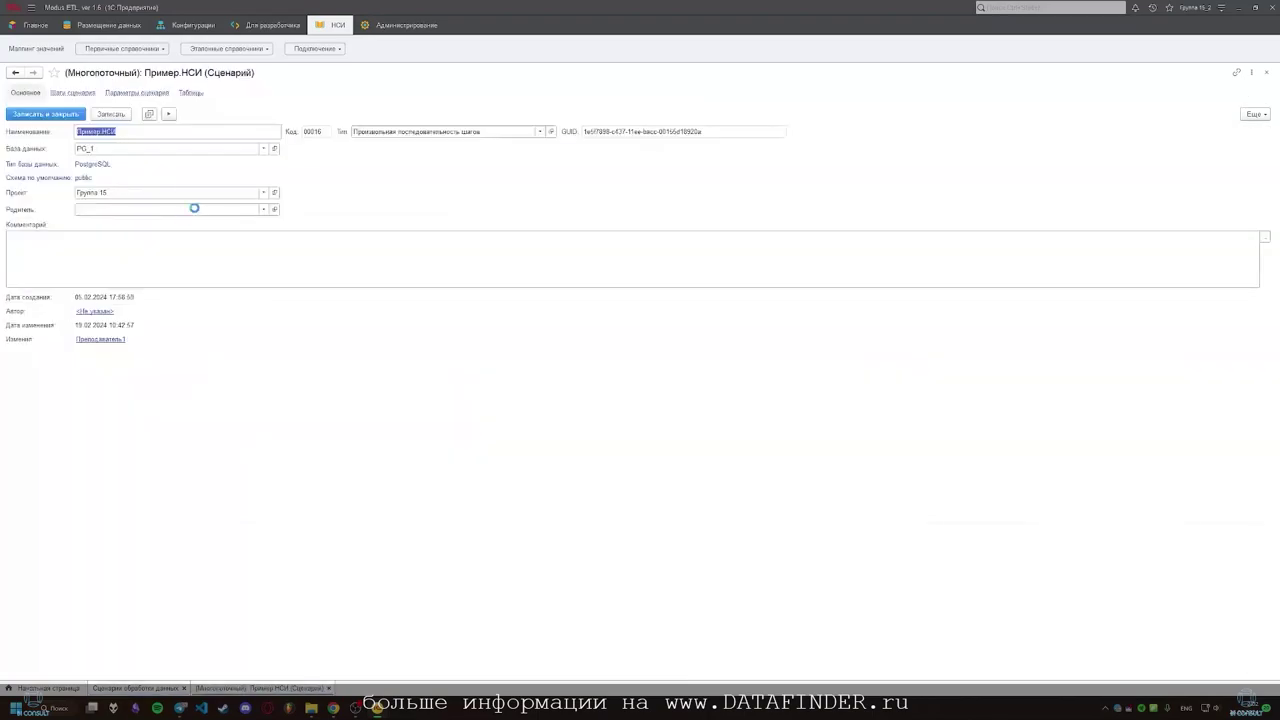
pyautogui.click(75, 93)
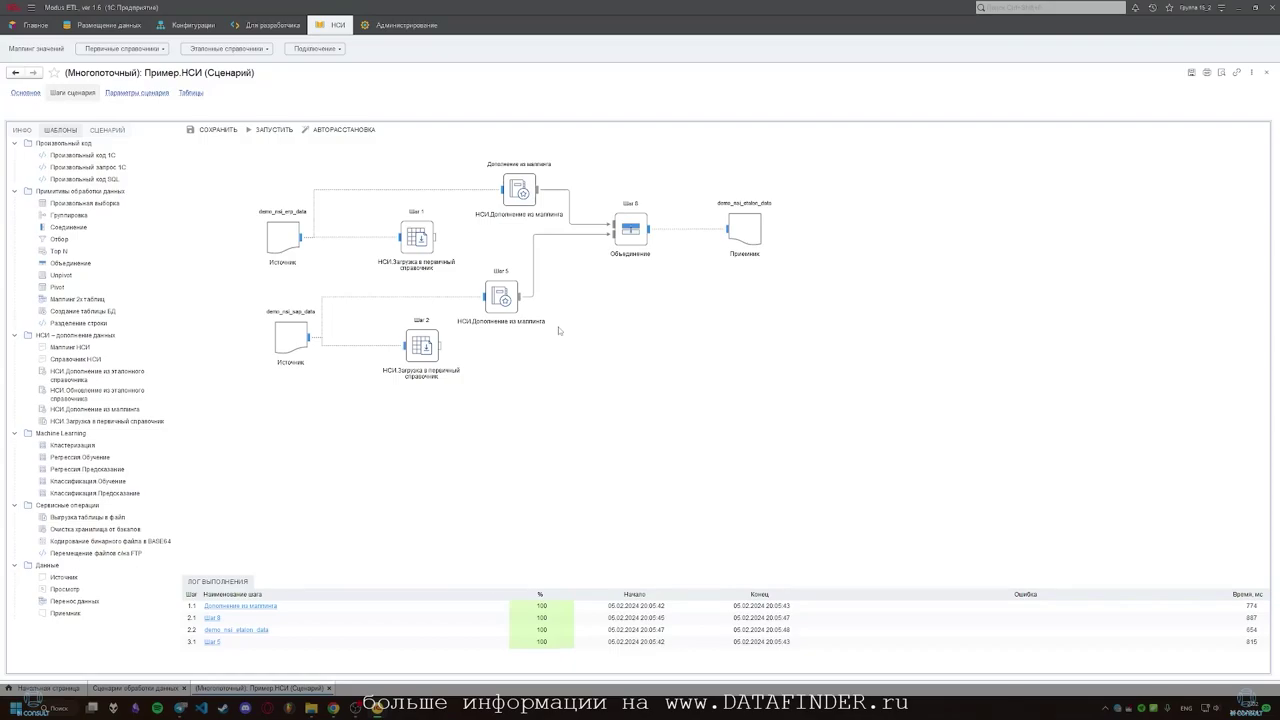
pyautogui.click(298, 253)
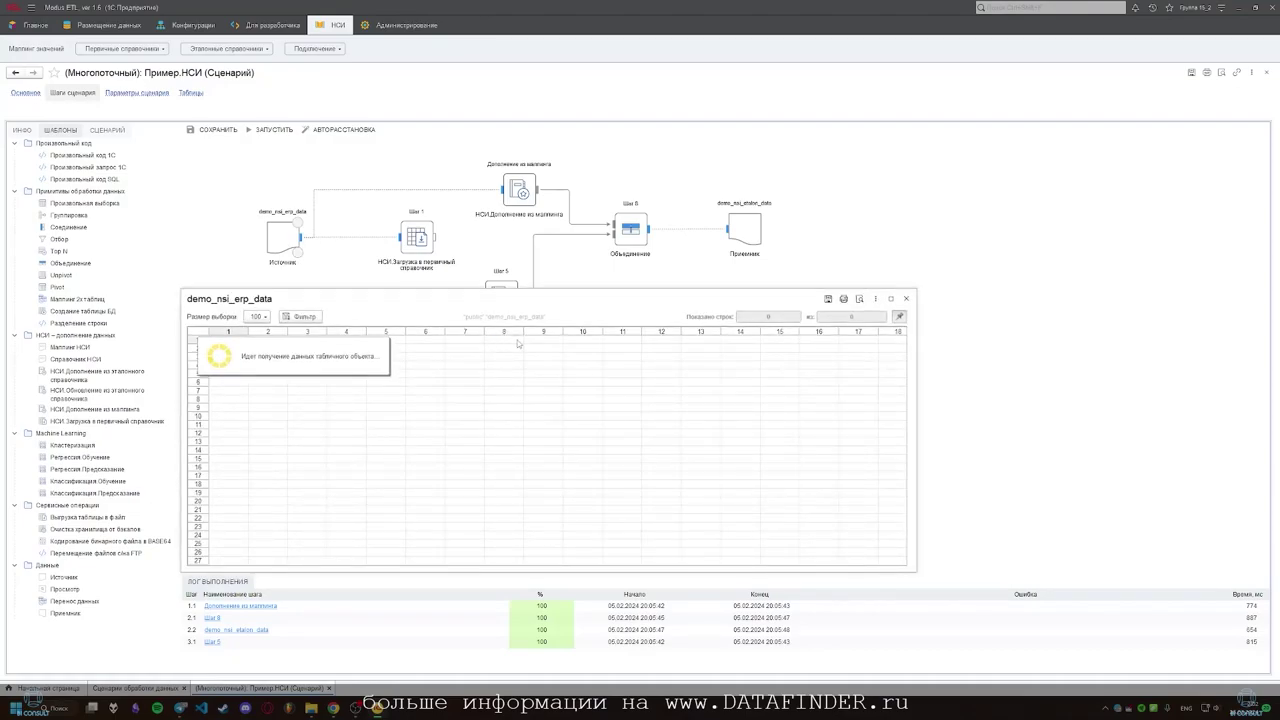
pyautogui.moveTo(301, 563); pyautogui.dragTo(466, 563)
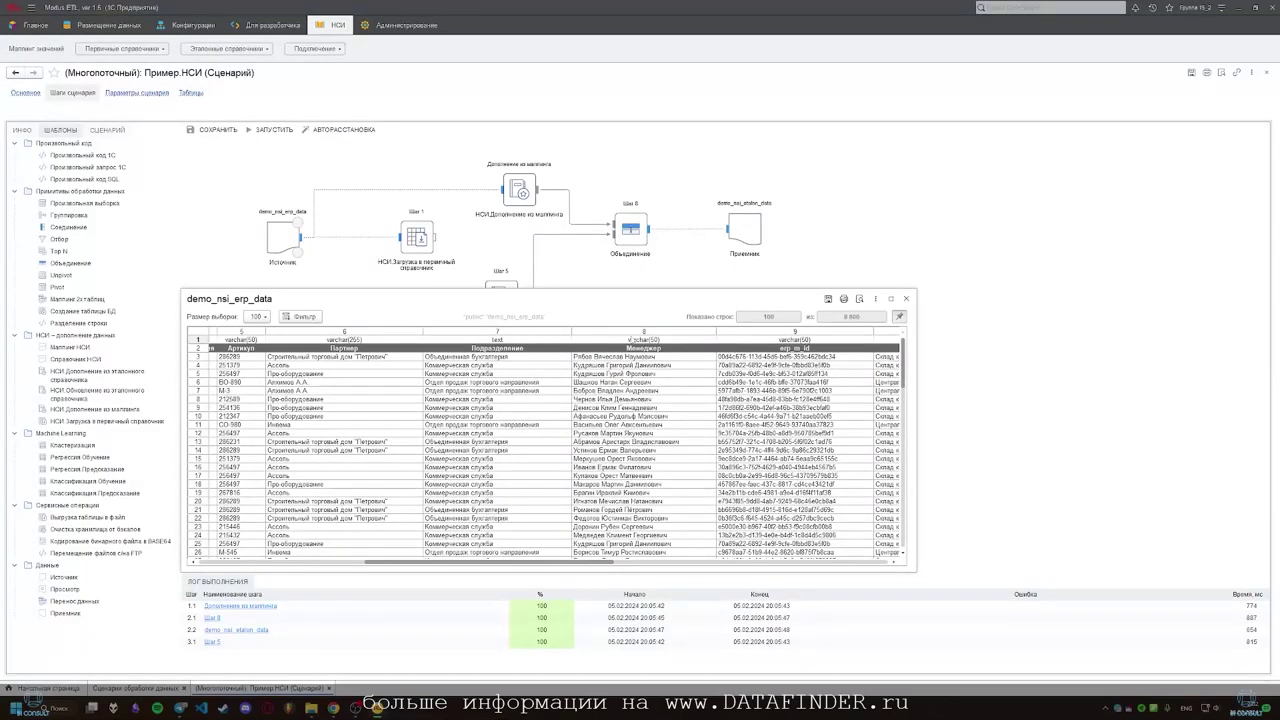
pyautogui.click(632, 331)
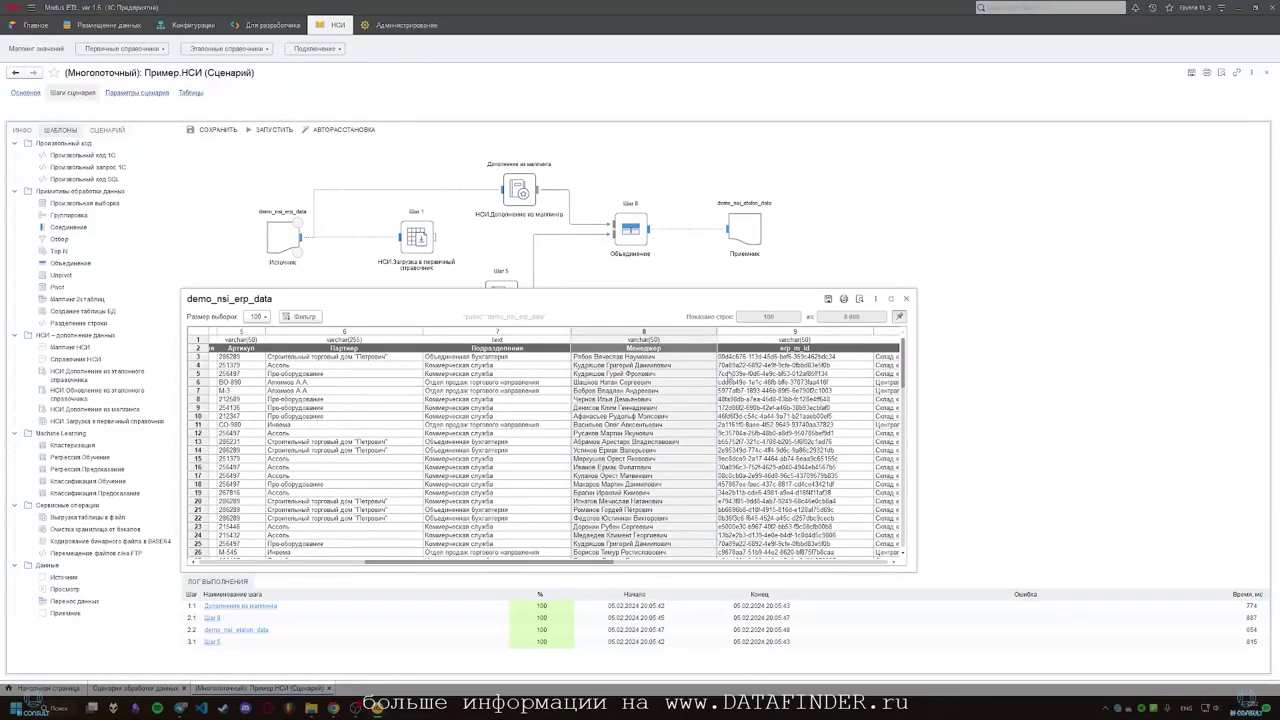
pyautogui.click(906, 298)
# - Examine source table demo_nsi_sap_data across to its Менеджер and sap_m_id columns
pyautogui.doubleClick(308, 350)
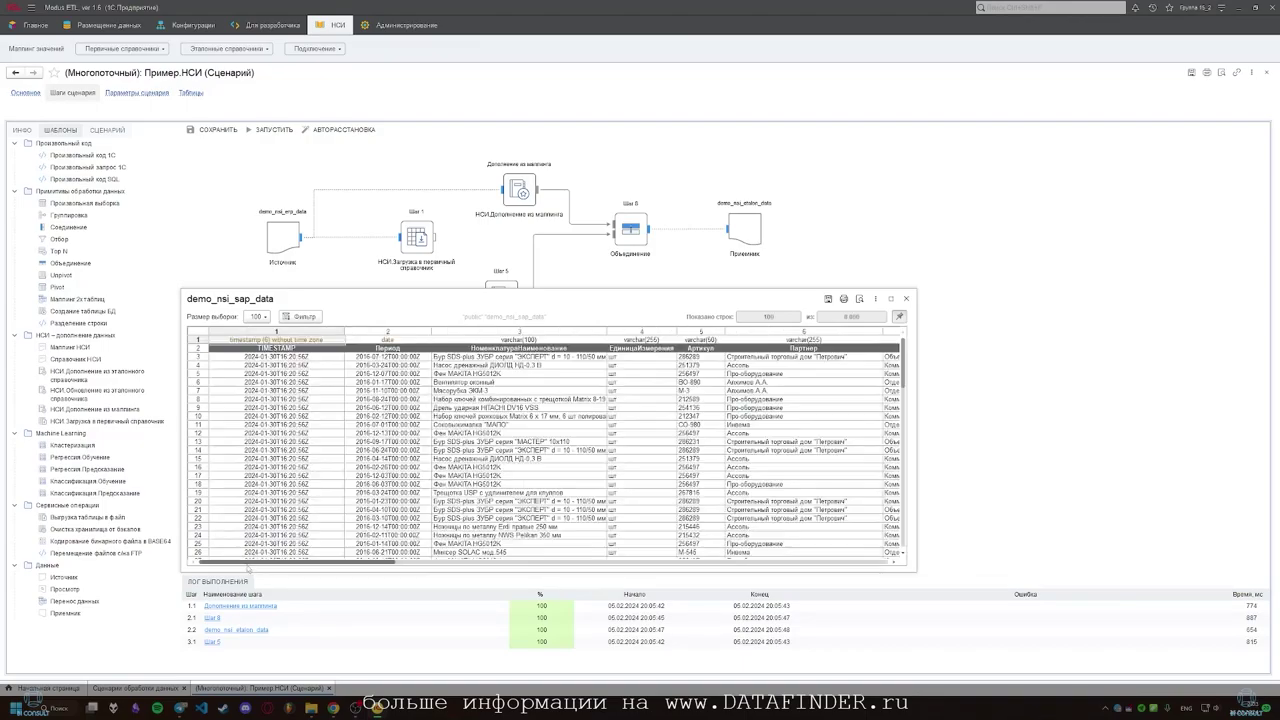
pyautogui.moveTo(248, 566); pyautogui.dragTo(643, 566)
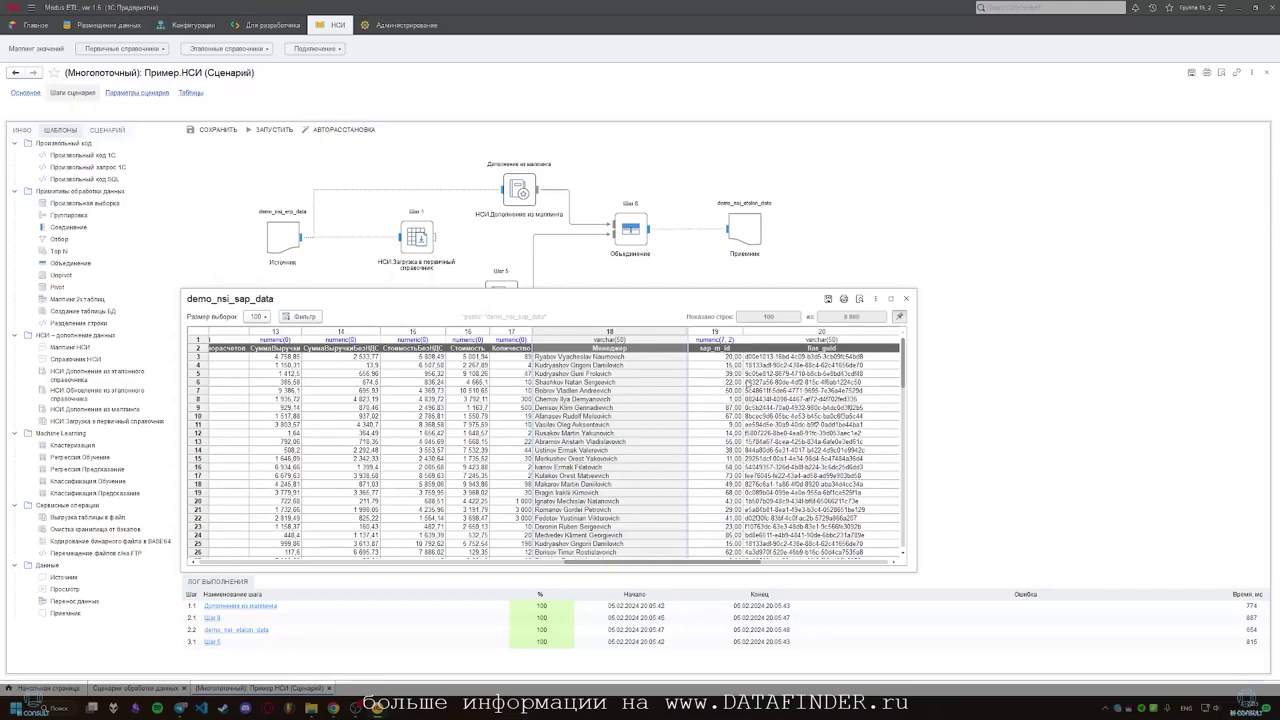
pyautogui.click(906, 298)
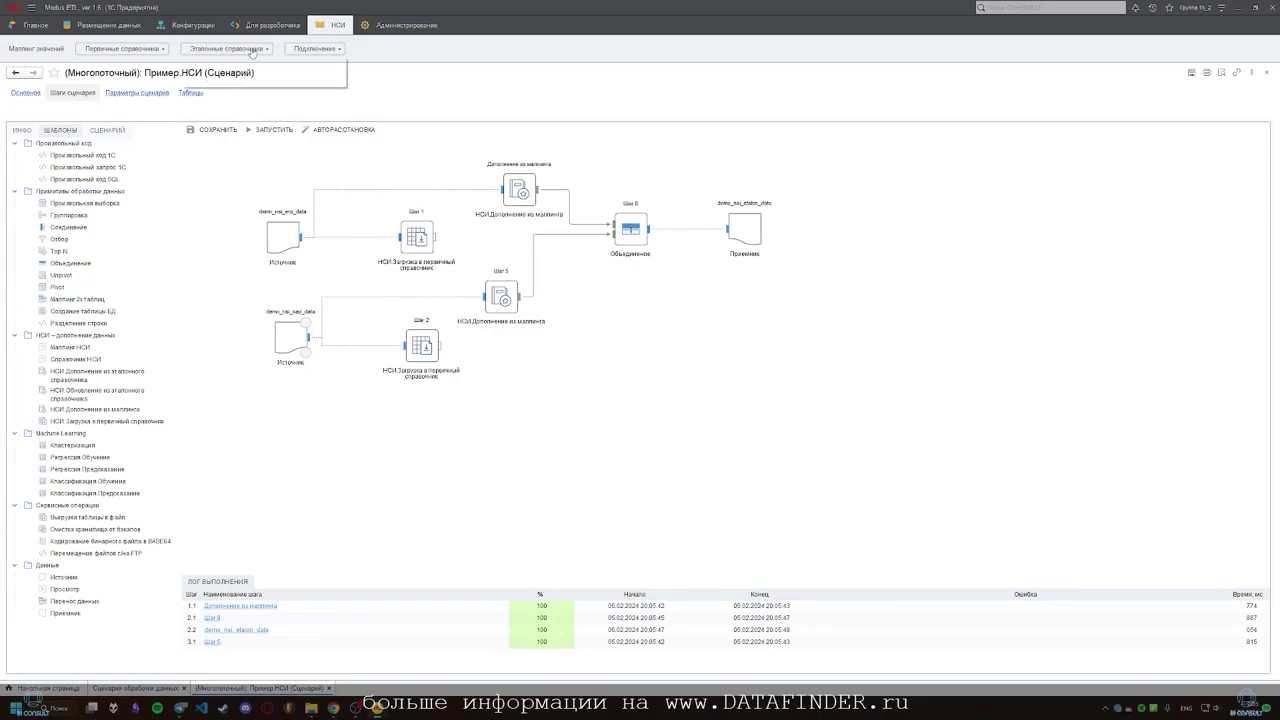
# - Examine the field mapping of Шаг 2 into the Менеджеры(SAP) primary reference and the columns of target table demo_nsi_etalon_data
pyautogui.click(252, 50)
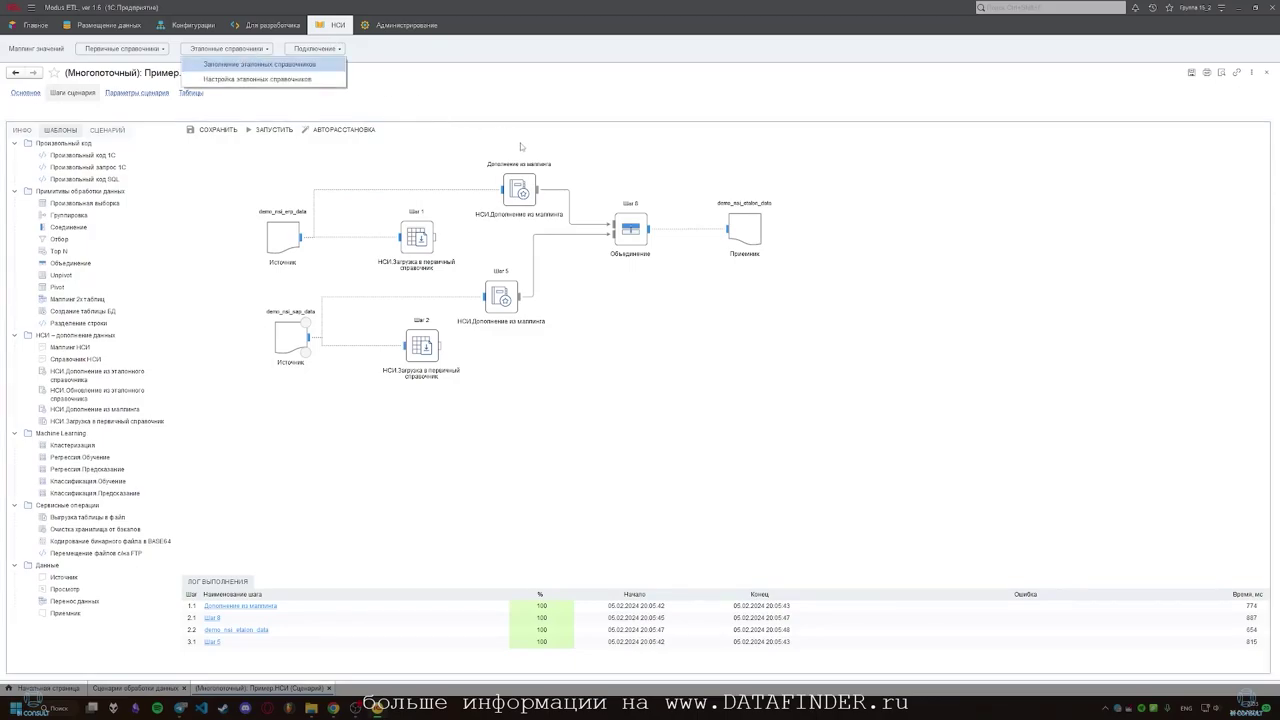
pyautogui.click(437, 360)
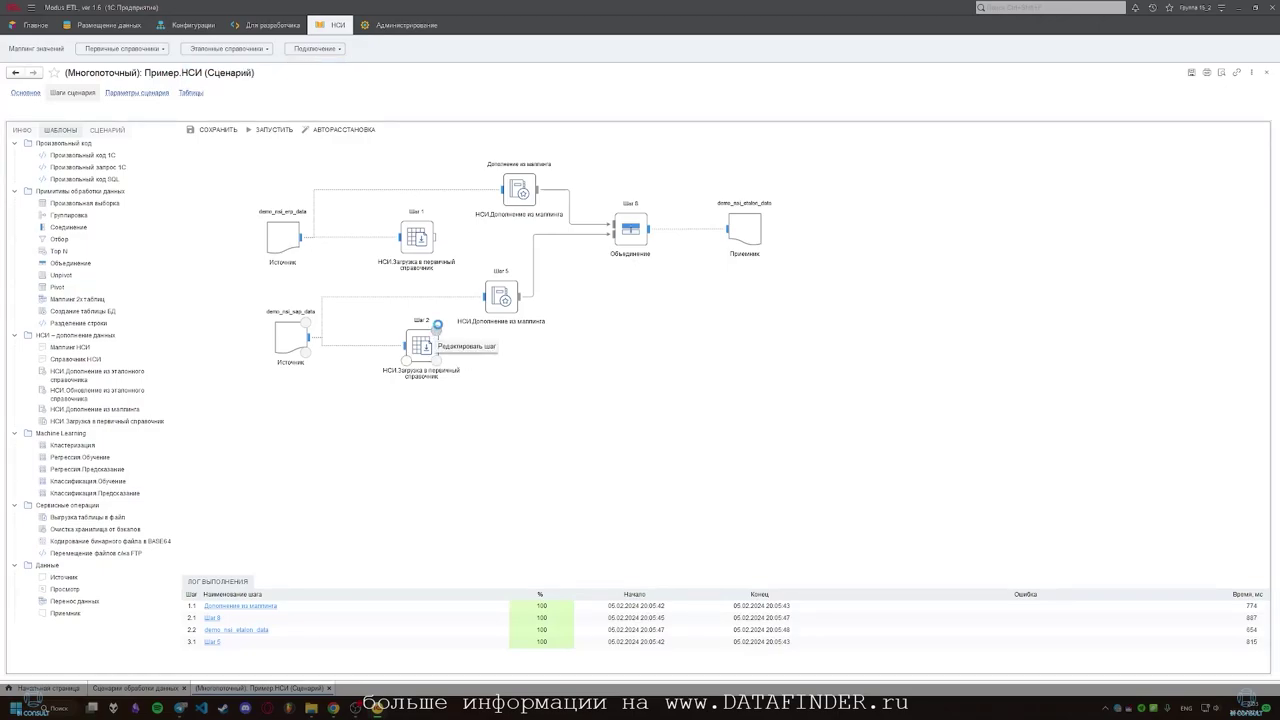
pyautogui.click(437, 325)
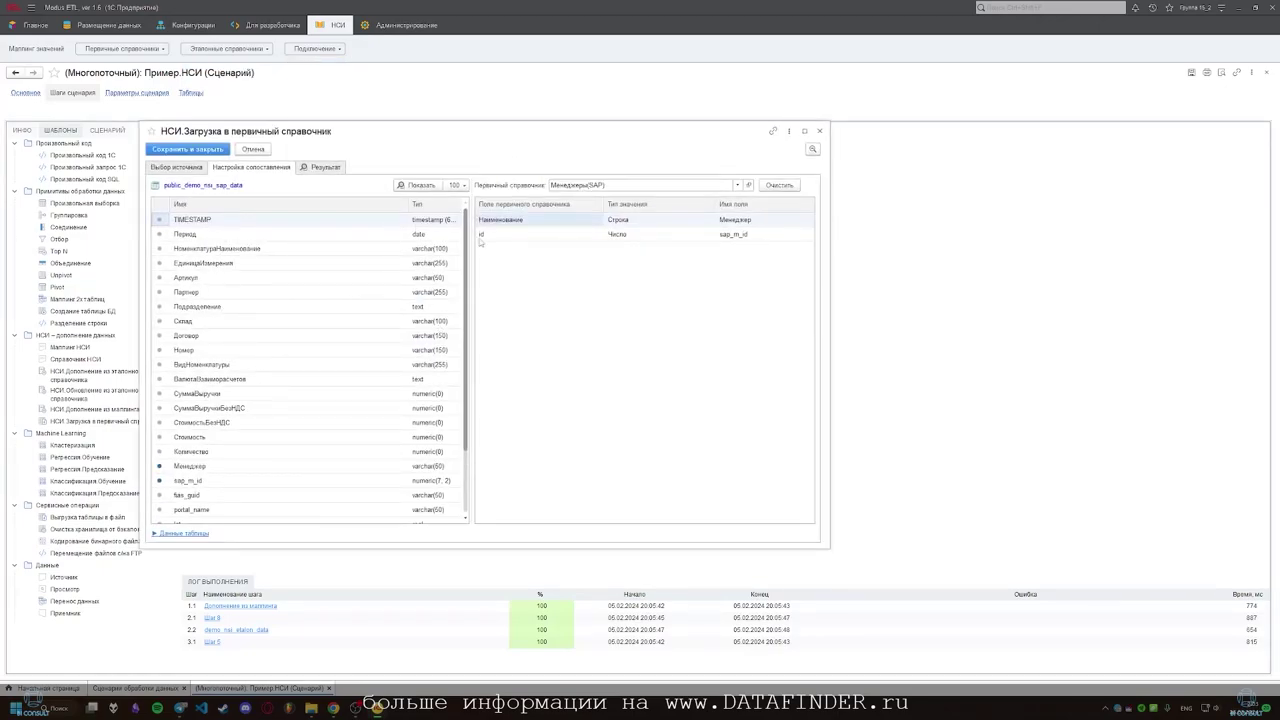
pyautogui.click(819, 131)
pyautogui.click(760, 244)
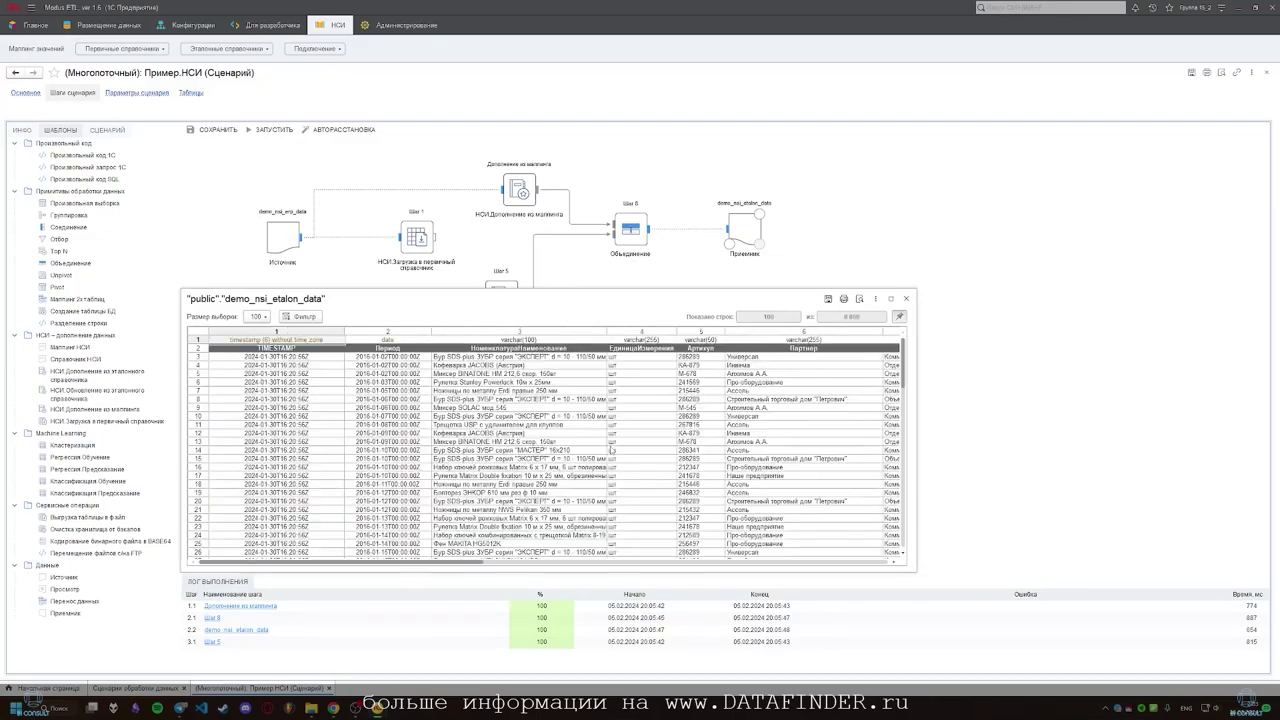
pyautogui.moveTo(408, 567); pyautogui.dragTo(808, 562)
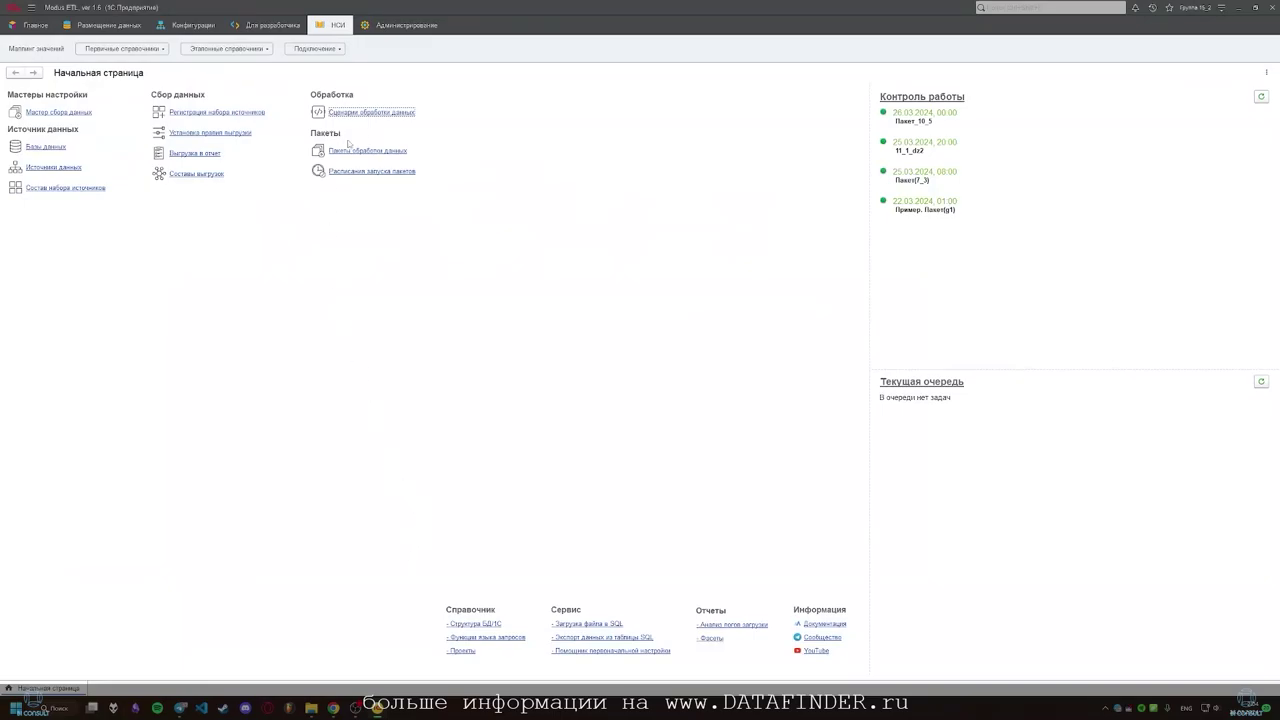
# - Open scenario "Пример. Подготовка данных из SAP" and examine the query fields of Шаг 13, with source table public_demo_sap_erp_ch expanded
pyautogui.click(368, 113)
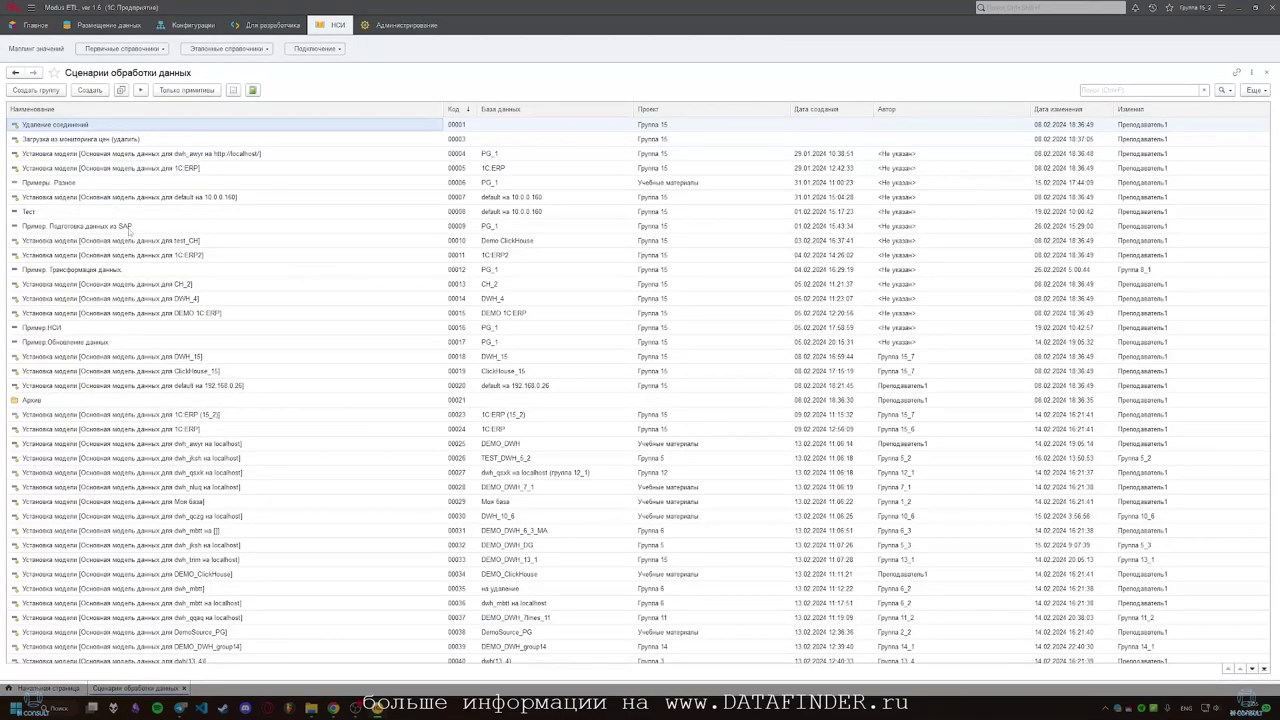
pyautogui.doubleClick(114, 227)
pyautogui.click(80, 93)
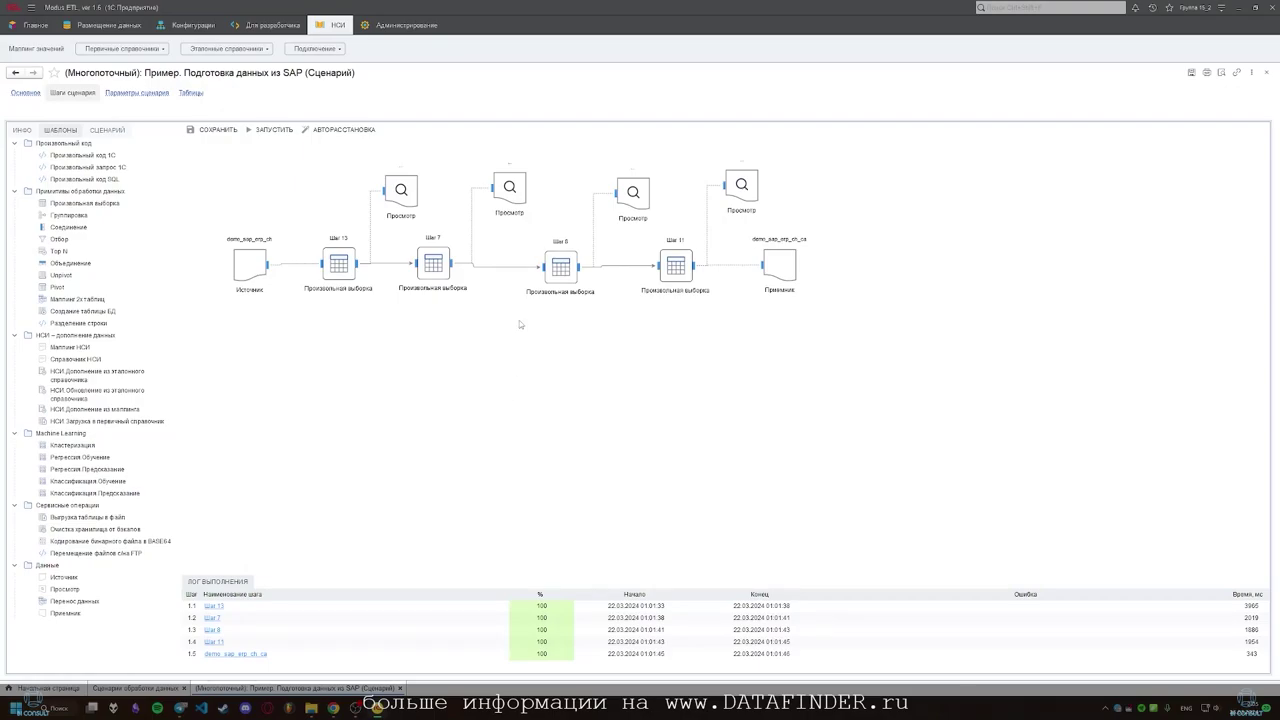
pyautogui.click(353, 248)
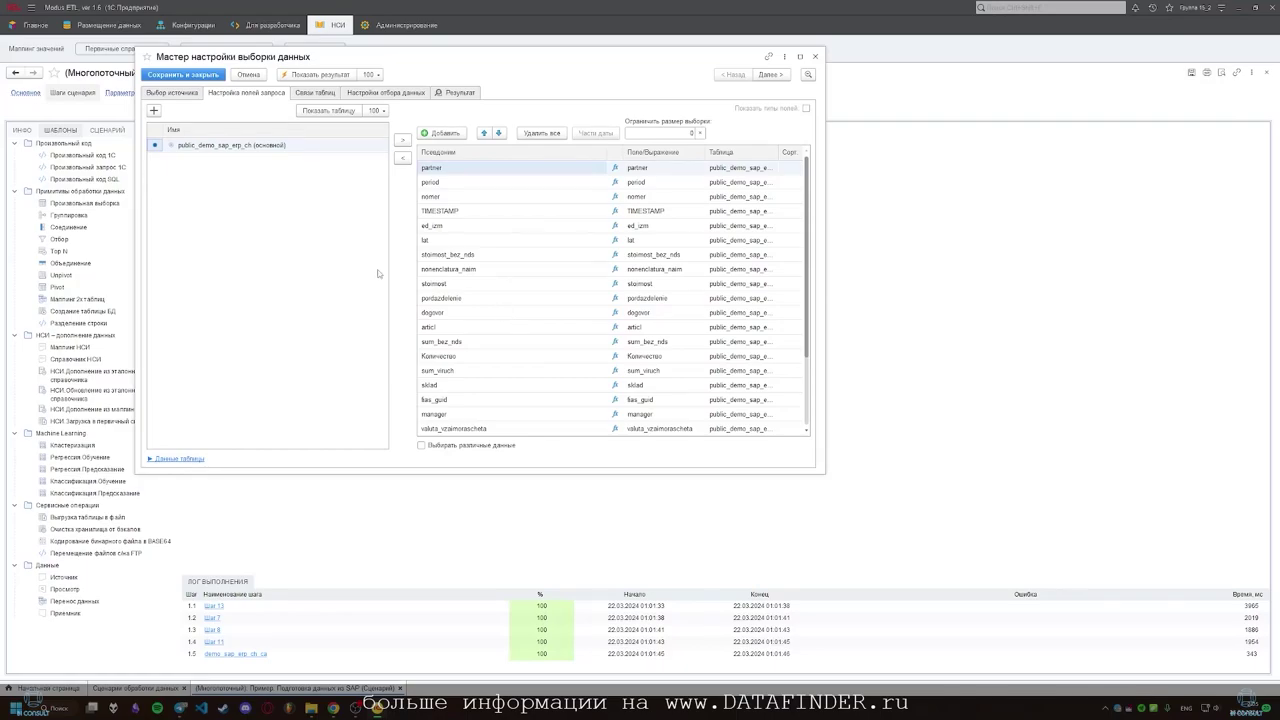
pyautogui.click(170, 145)
pyautogui.moveTo(205, 203); pyautogui.dragTo(650, 228)
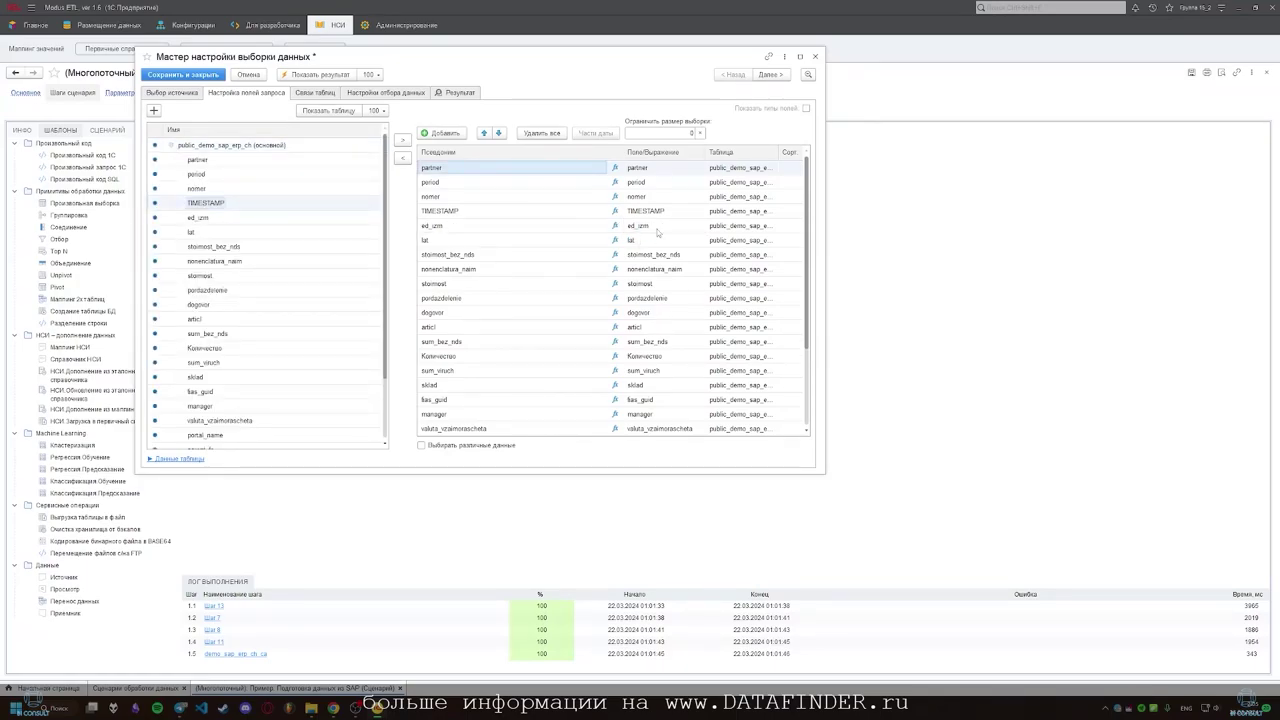
pyautogui.scroll(-1, 598, 290)
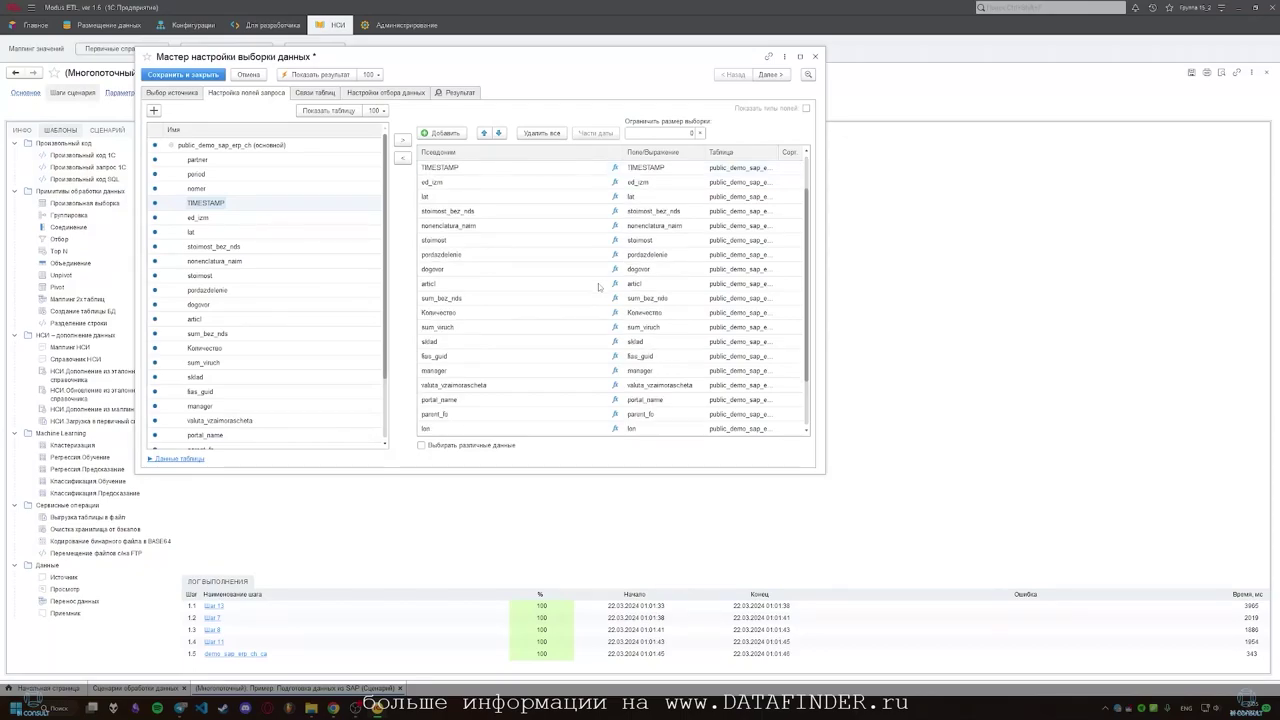
# - Review the custom expression of the articl field and the available functions, and save the selection settings of Шаг 13
pyautogui.click(615, 284)
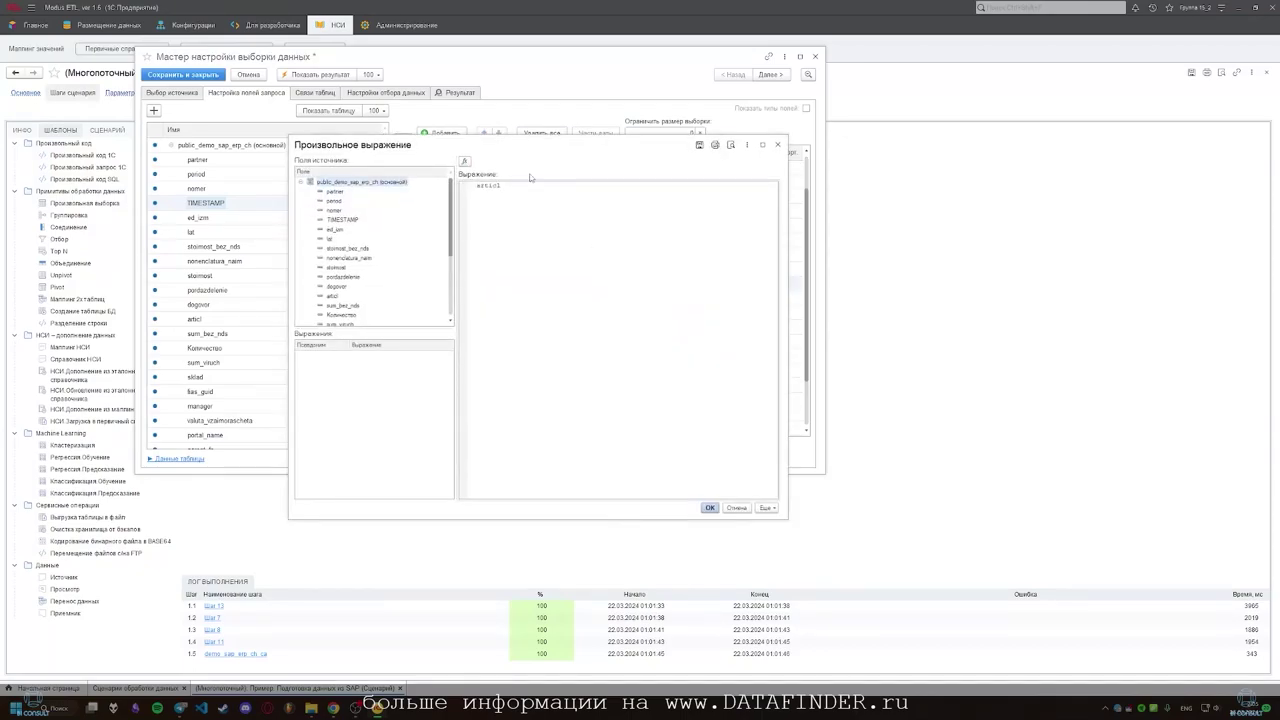
pyautogui.click(464, 161)
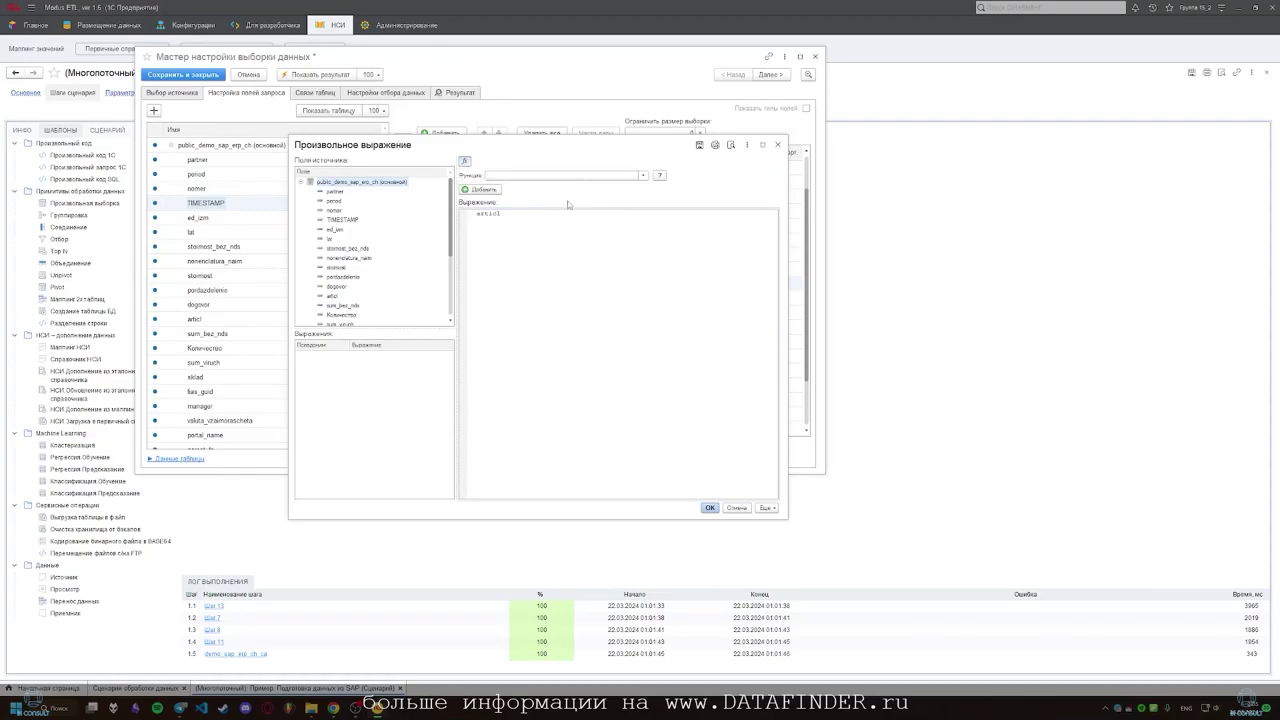
pyautogui.click(545, 177)
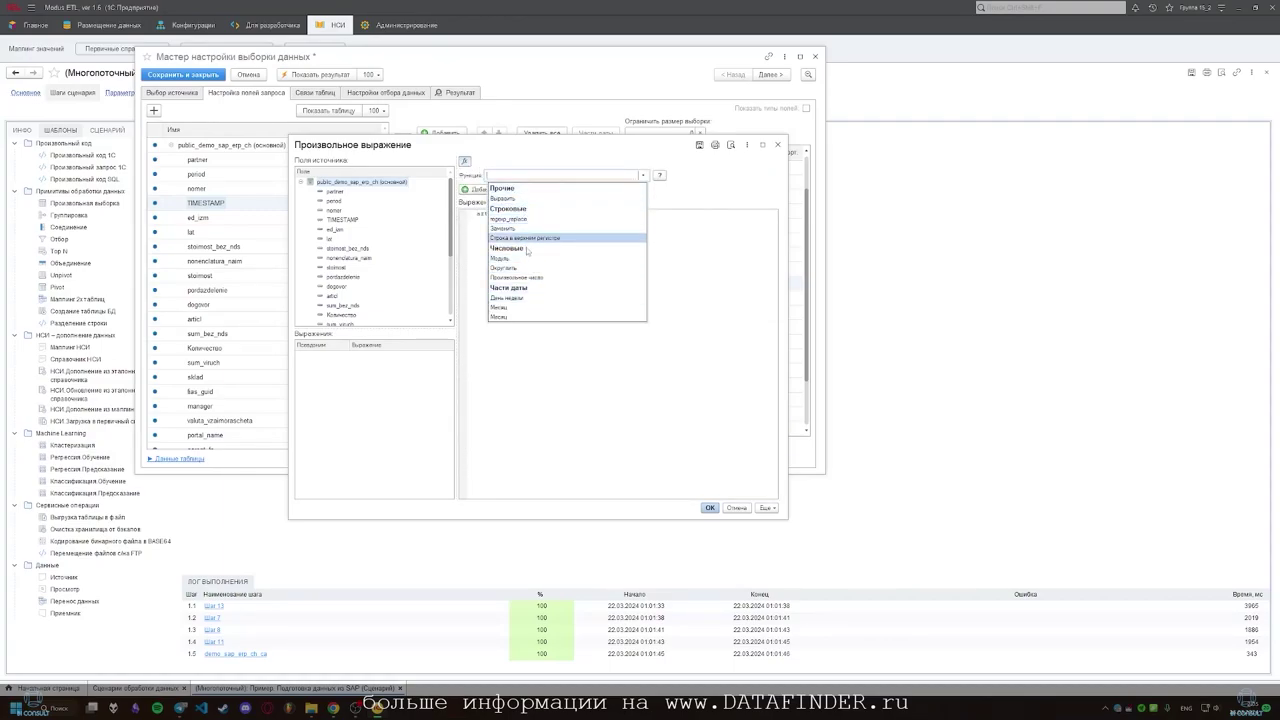
pyautogui.press('Escape')
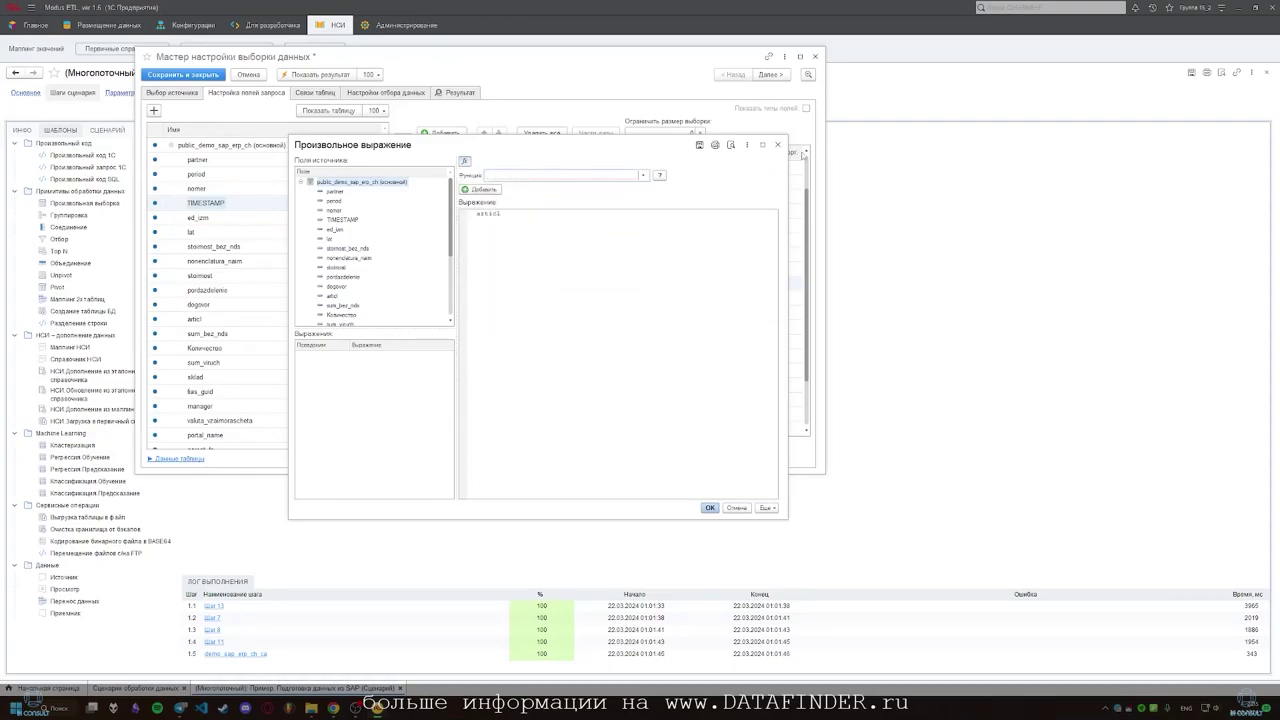
pyautogui.click(776, 146)
pyautogui.click(815, 57)
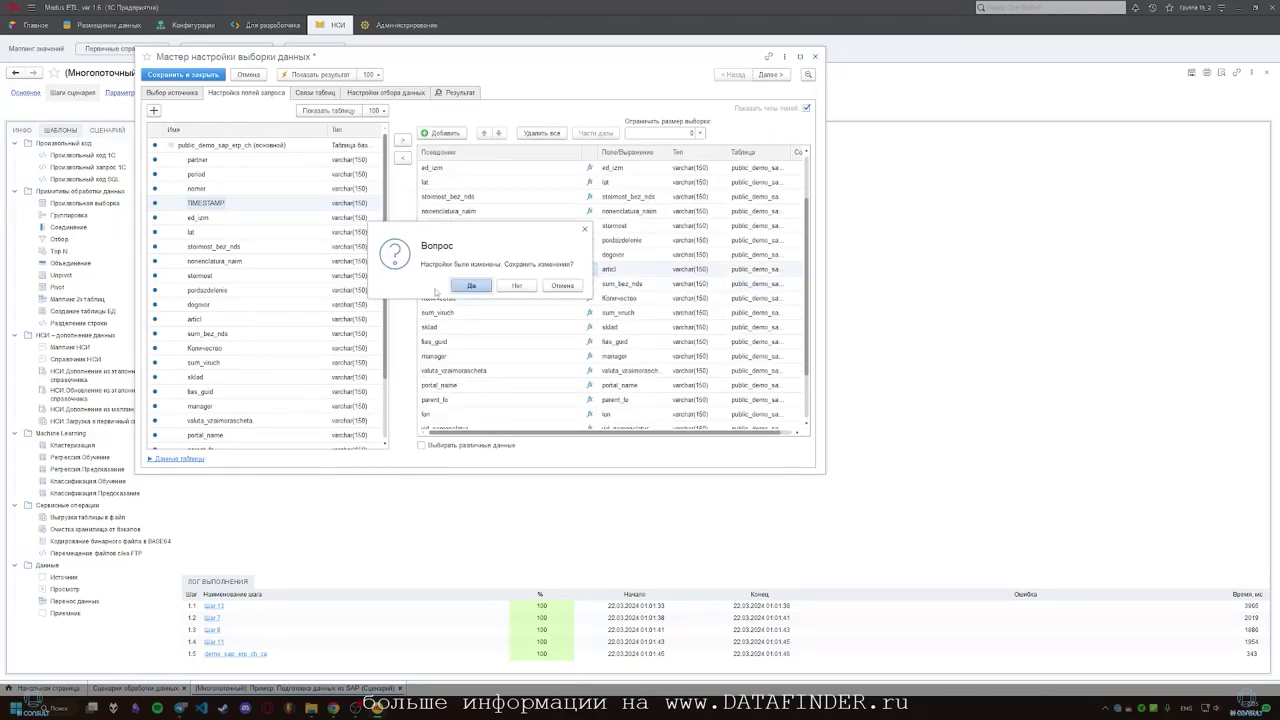
pyautogui.click(471, 285)
# - Examine target table demo_sap_erp_ch_ca across to its numeric cost and quantity columns
pyautogui.click(794, 279)
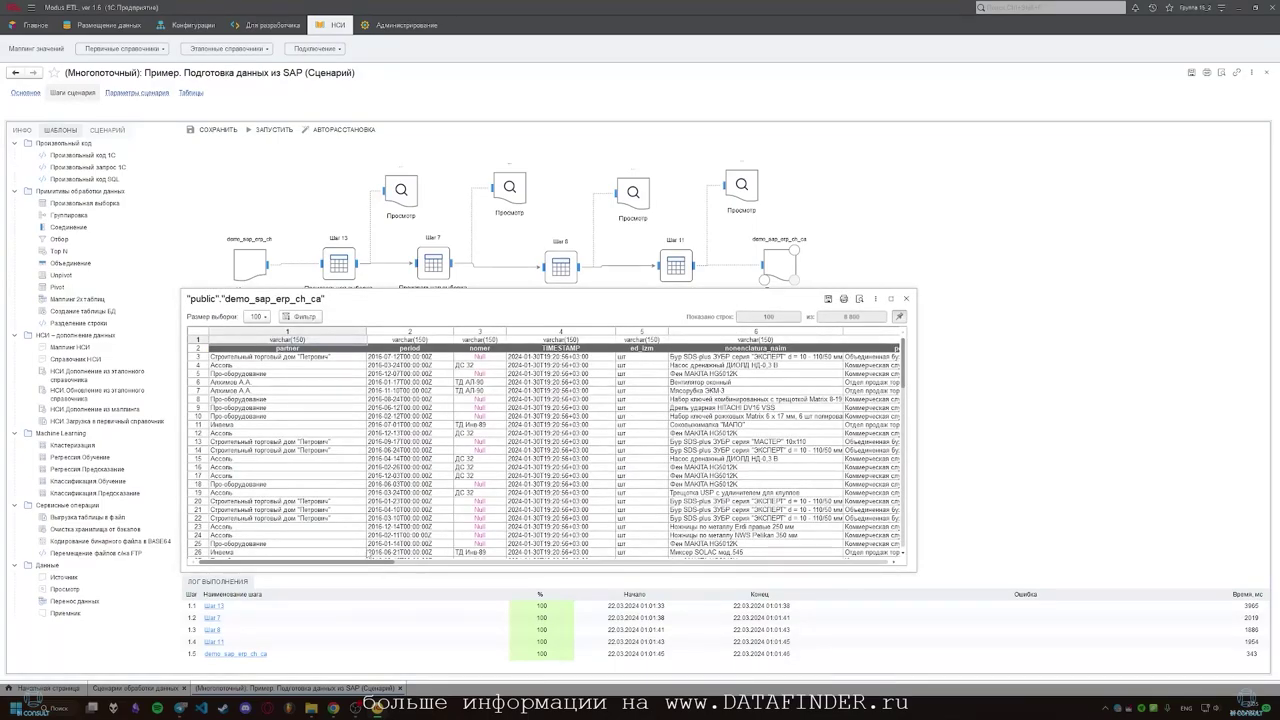
pyautogui.hscroll(15, 550, 450)
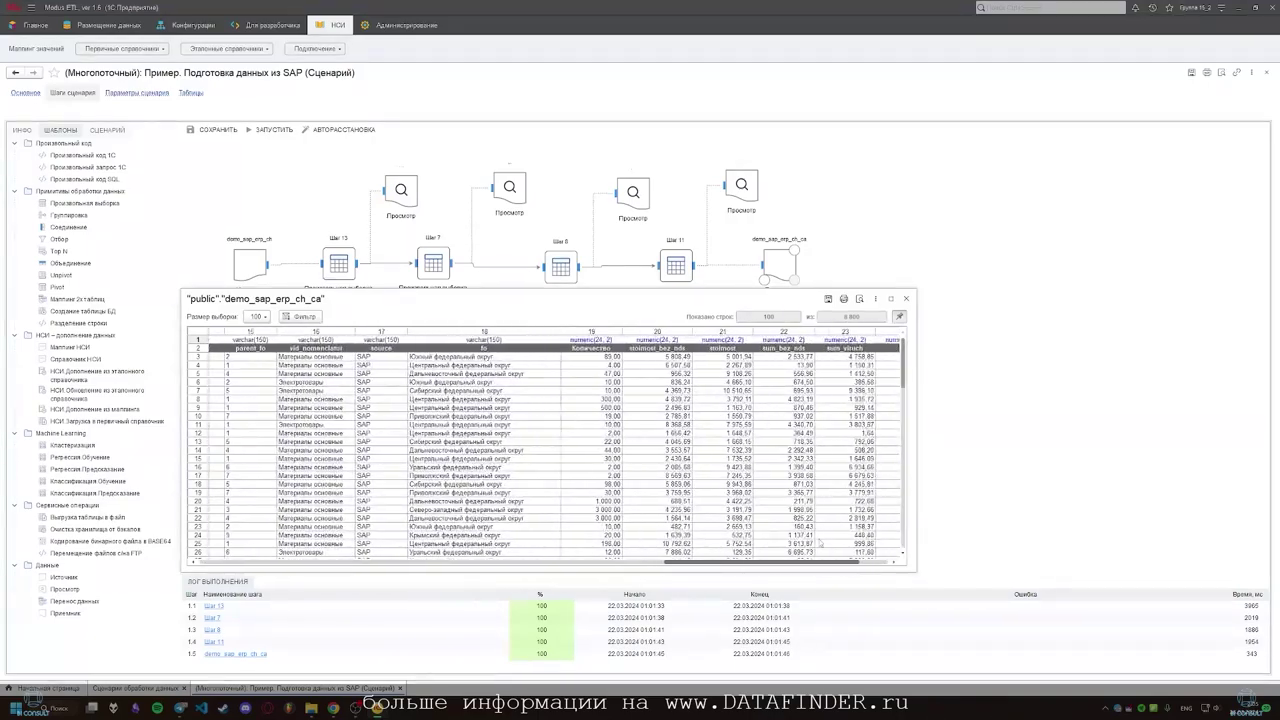
pyautogui.hscroll(3, 550, 450)
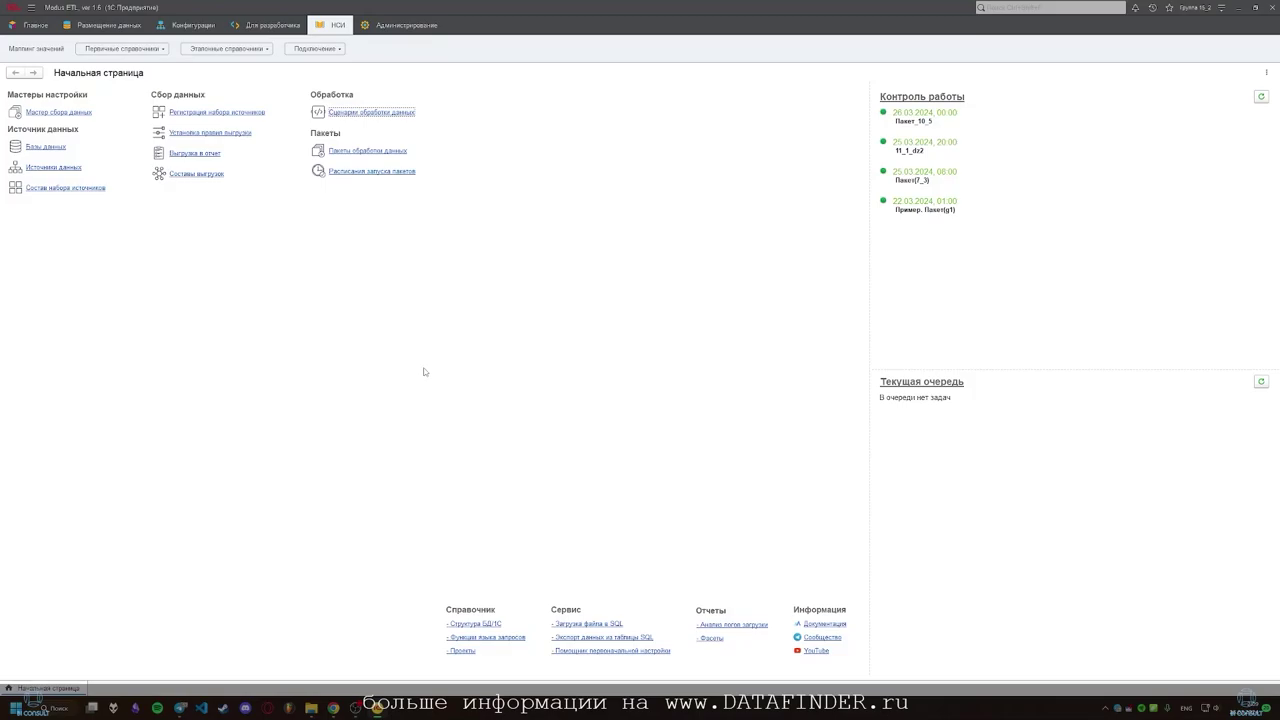
# - Open the step diagram of scenario "Пример. Трансформация данных" and view the filter settings of Шаг 2 for erp_1c_cost_price_sales
pyautogui.click(360, 113)
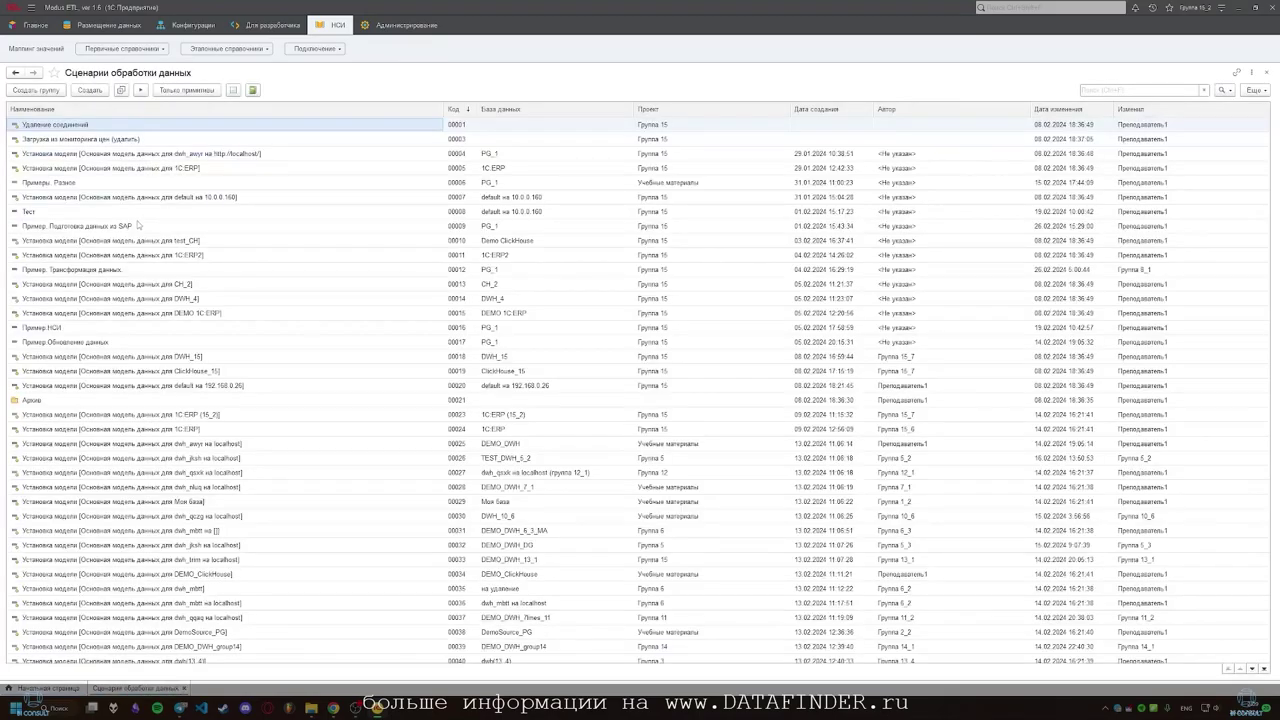
pyautogui.doubleClick(66, 270)
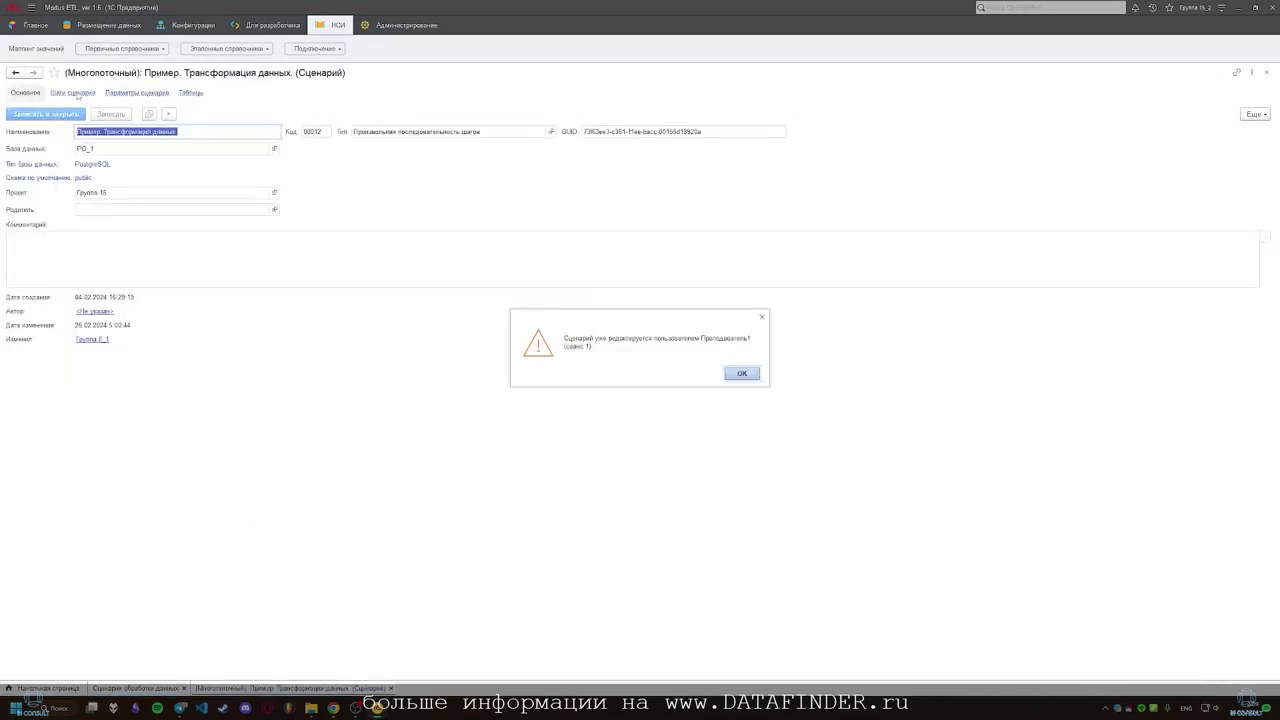
pyautogui.click(741, 373)
pyautogui.click(66, 93)
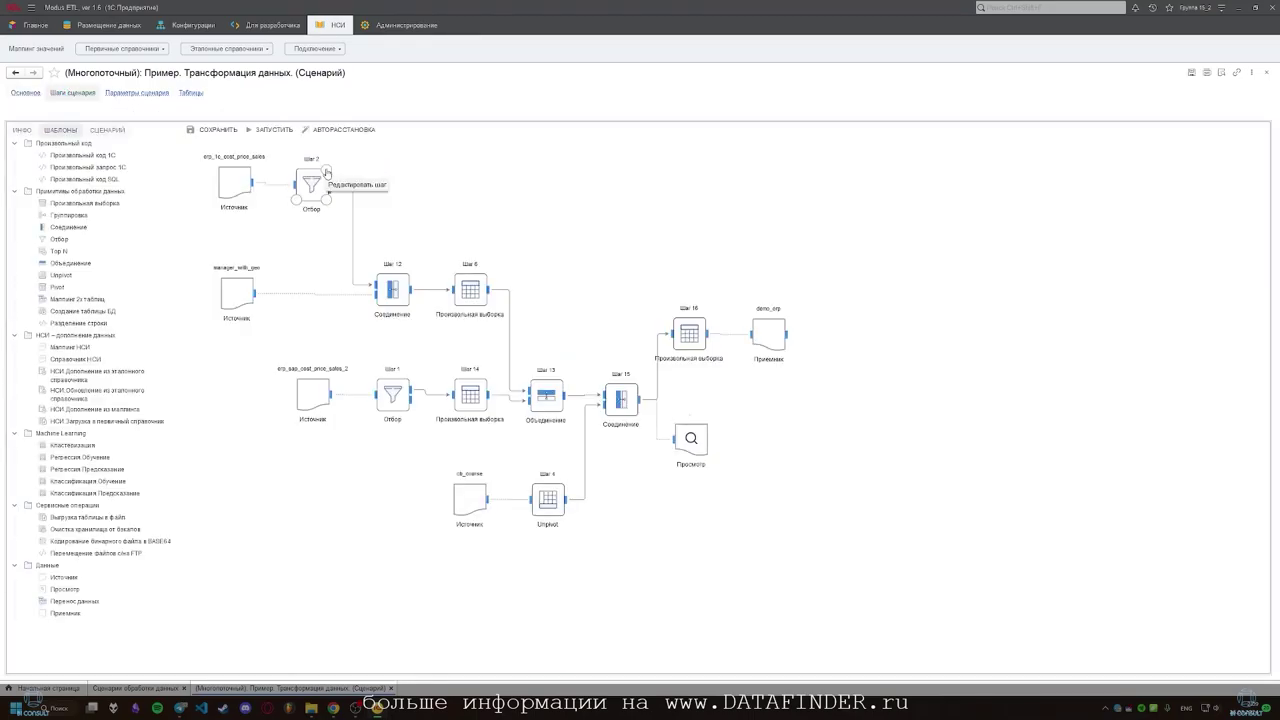
pyautogui.click(226, 172)
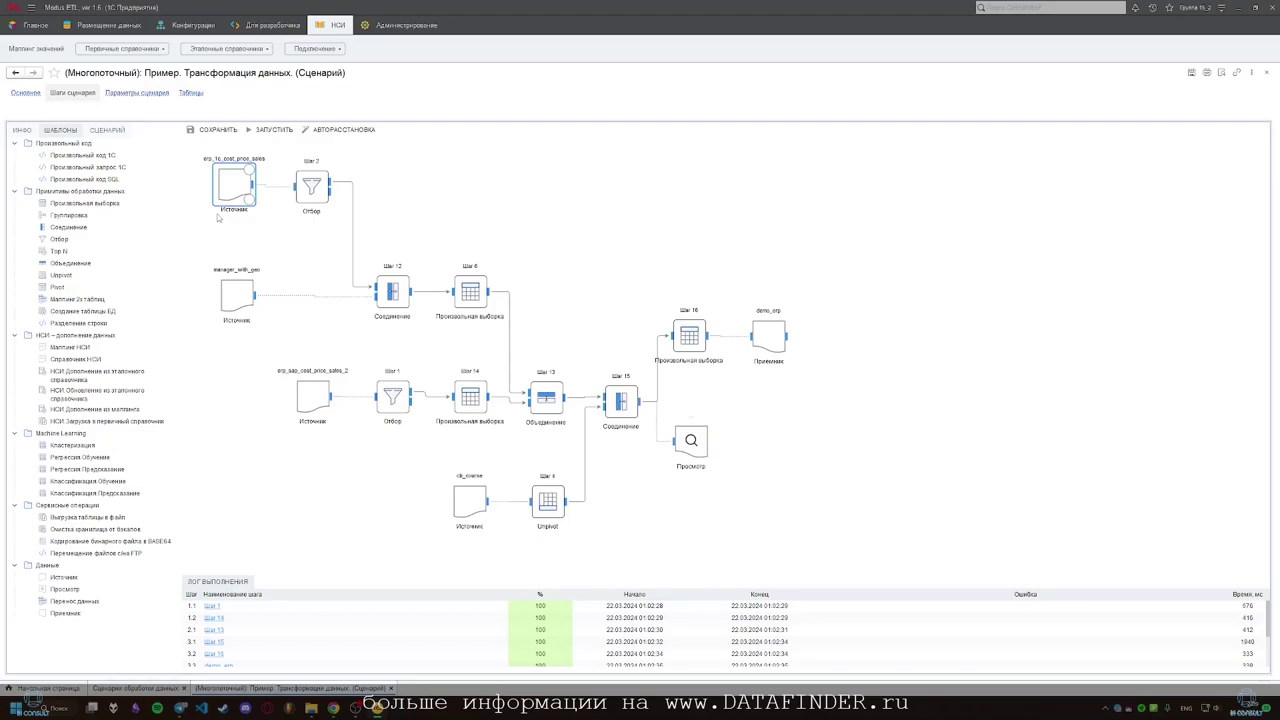
pyautogui.click(327, 173)
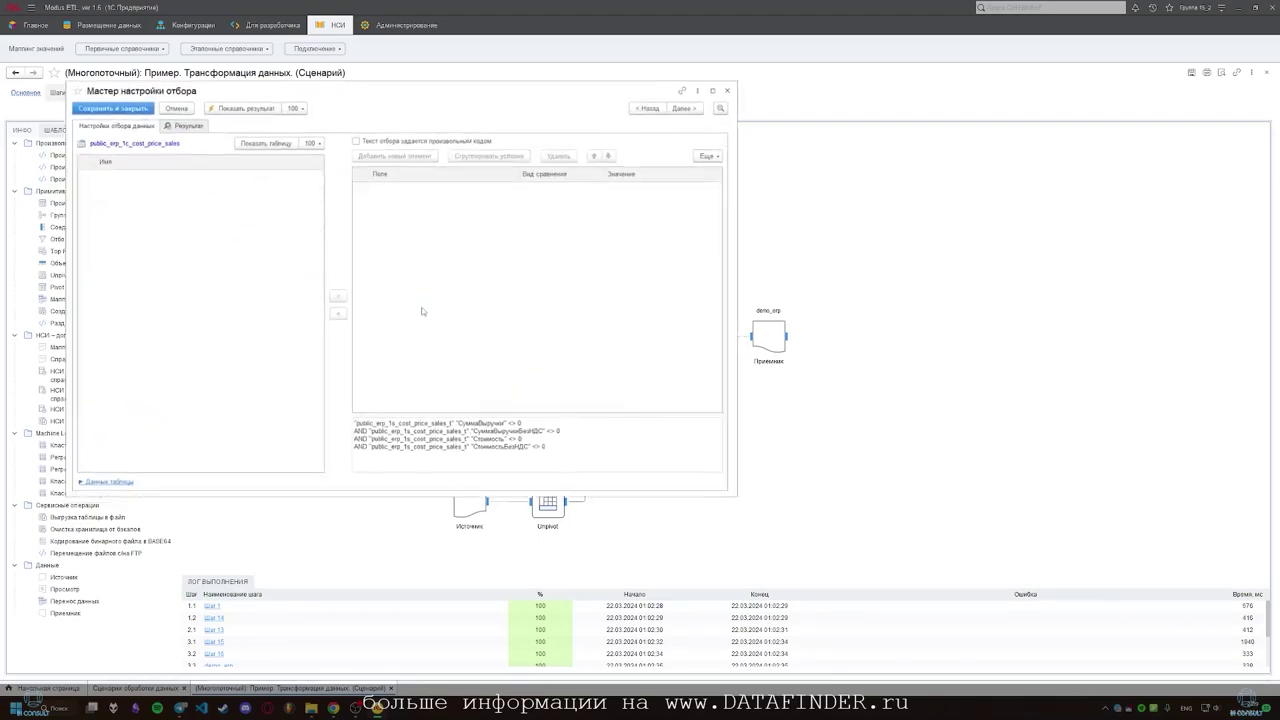
# - Close the filter settings of Шаг 2 and preview the data of source table manager_with_geo
pyautogui.click(735, 85)
pyautogui.click(236, 297)
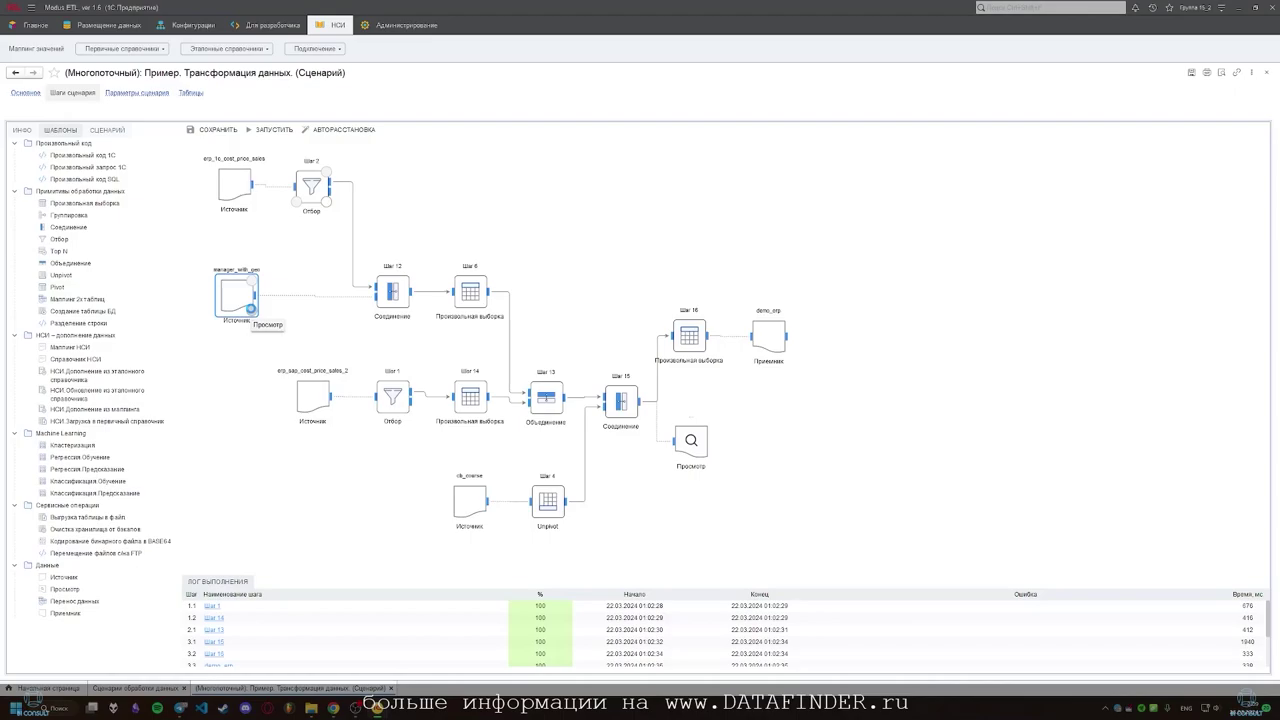
pyautogui.click(250, 309)
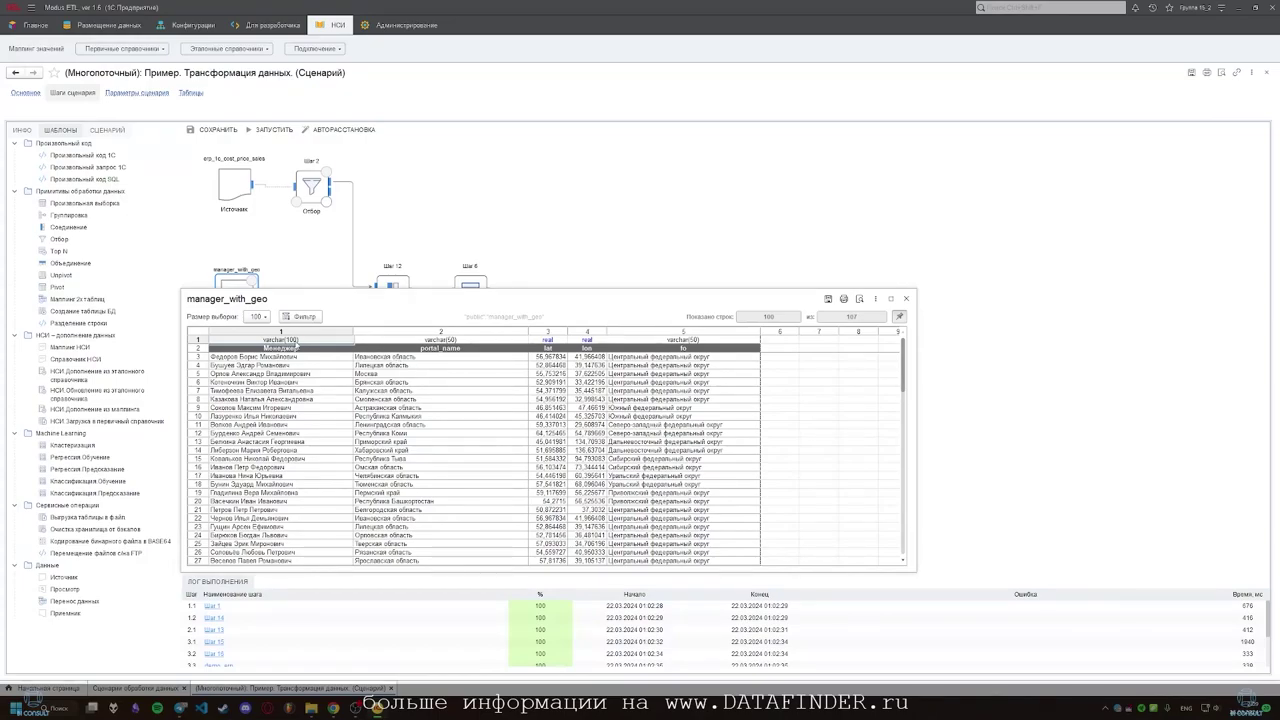
pyautogui.click(906, 298)
# - Examine the query fields of Шаг 14 down to the Период_Месяц_ч expression, and the union field mapping of Шаг 13
pyautogui.click(462, 298)
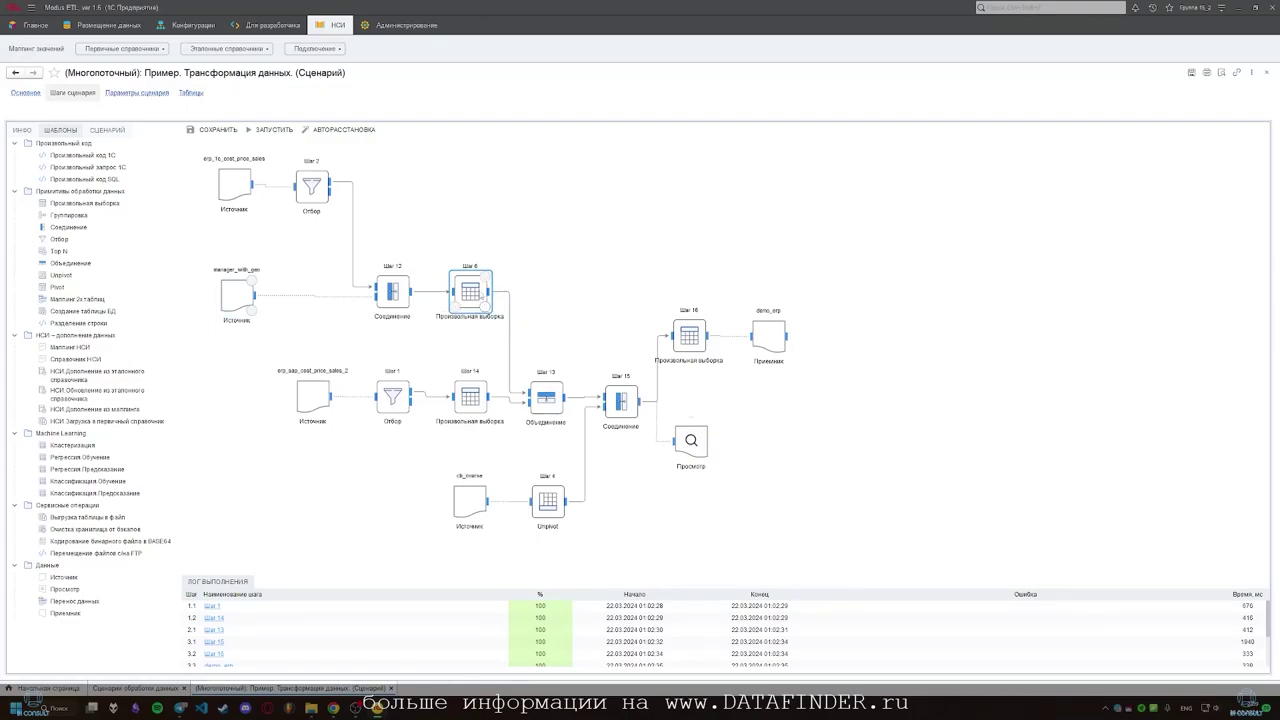
pyautogui.click(308, 396)
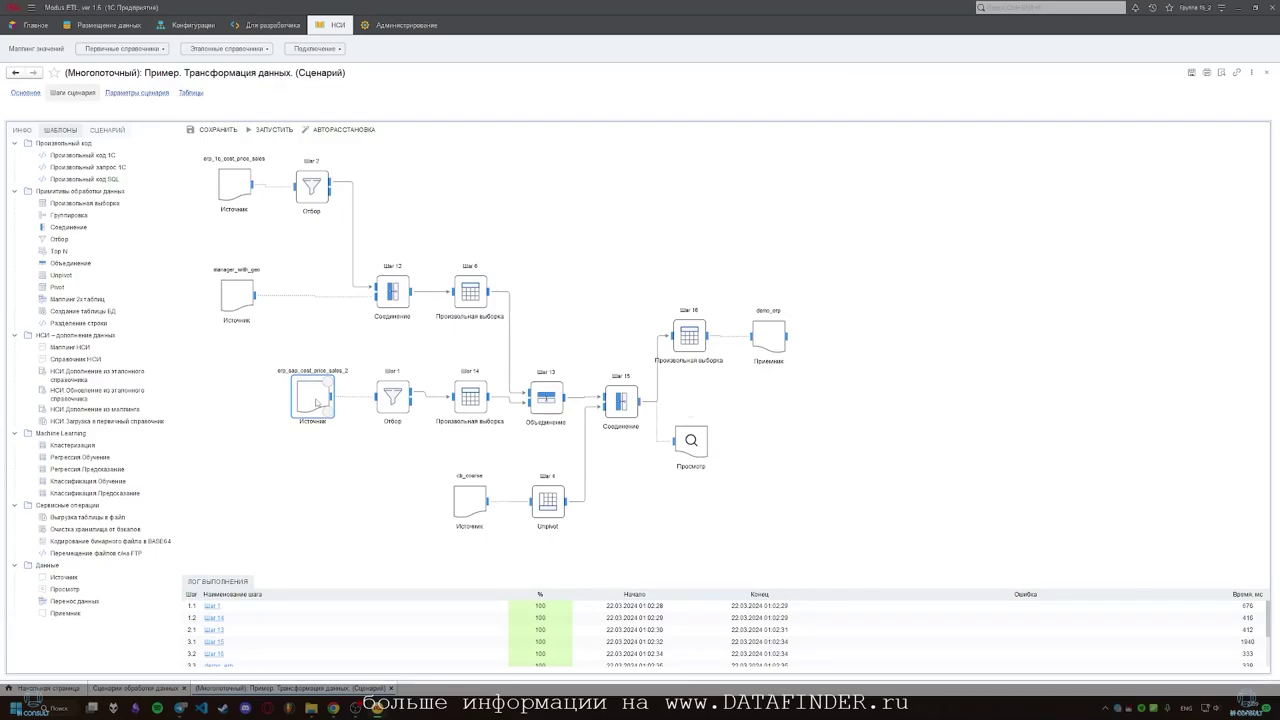
pyautogui.moveTo(486, 381)
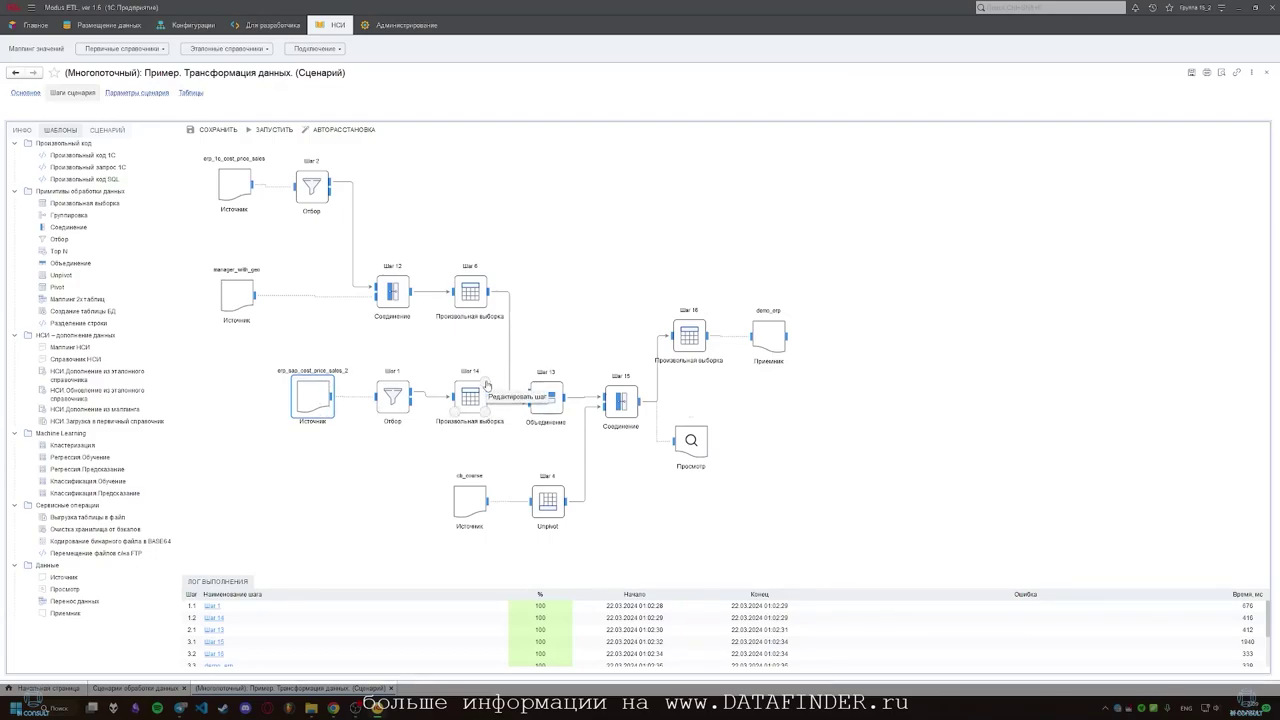
pyautogui.click(486, 381)
pyautogui.scroll(-5, 640, 373)
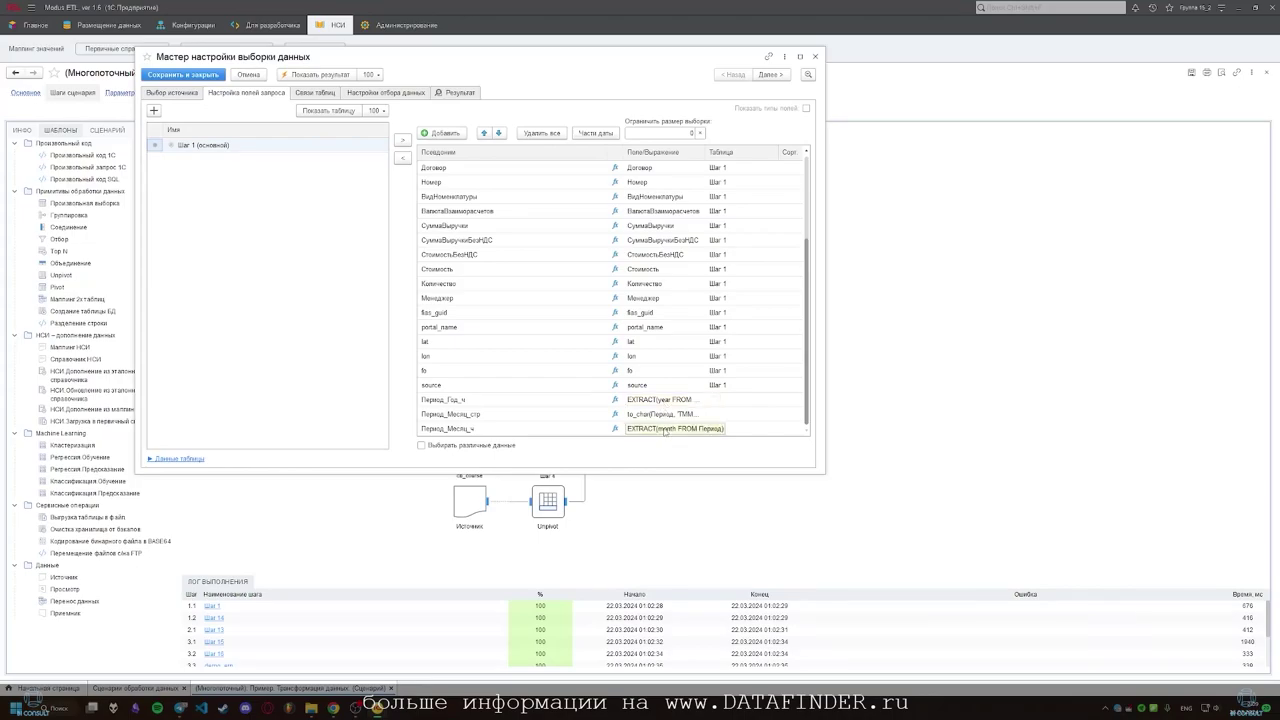
pyautogui.click(816, 57)
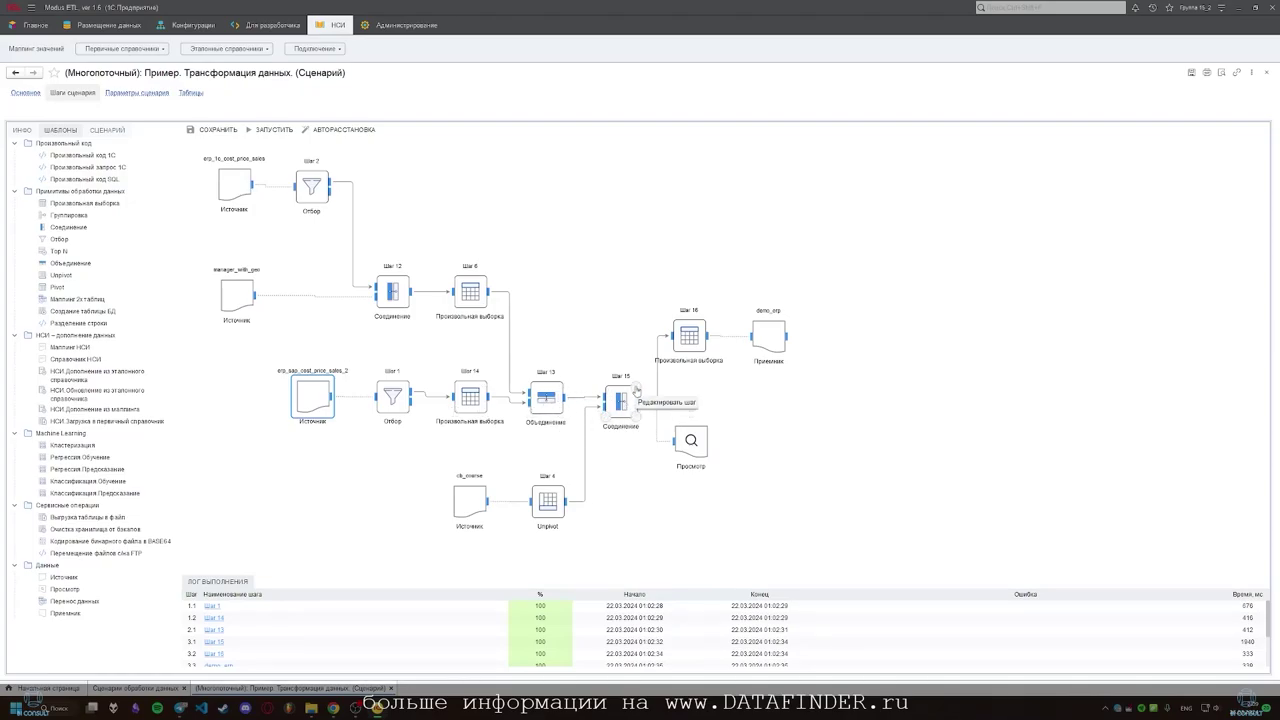
pyautogui.click(561, 386)
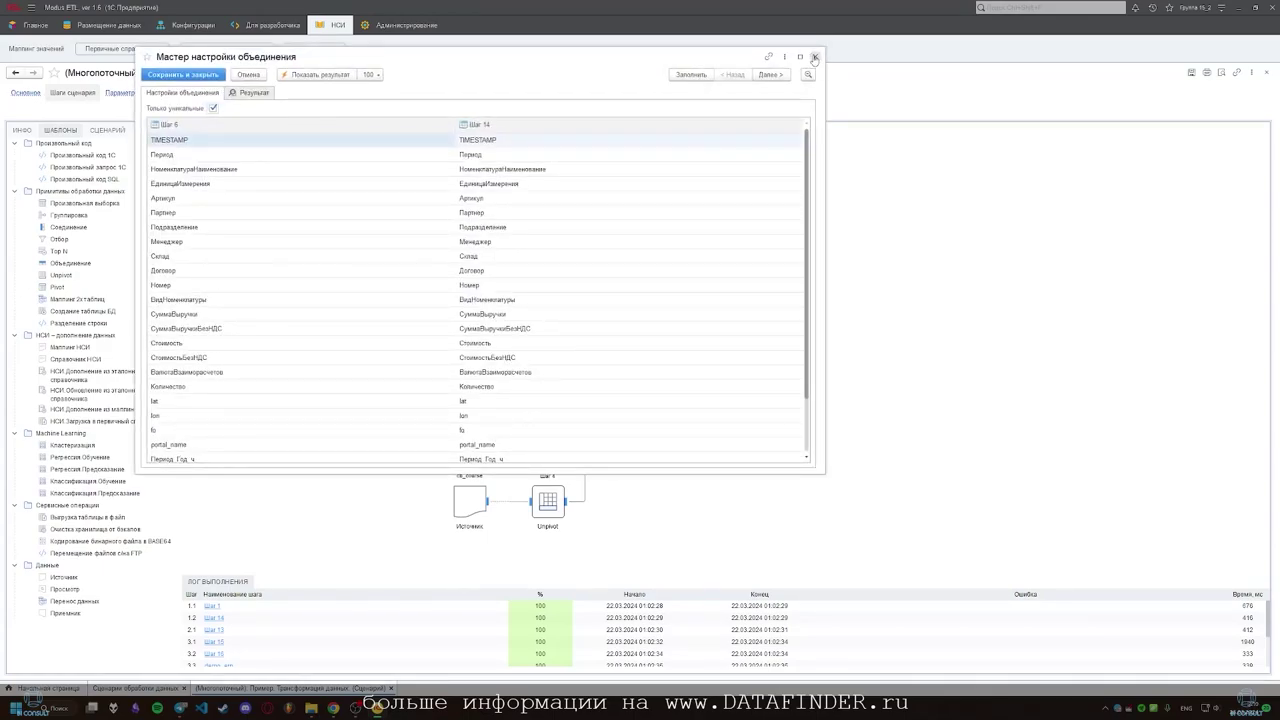
pyautogui.click(815, 56)
# - View the join conditions of Шаг 15 and preview the target table demo_erp
pyautogui.click(636, 384)
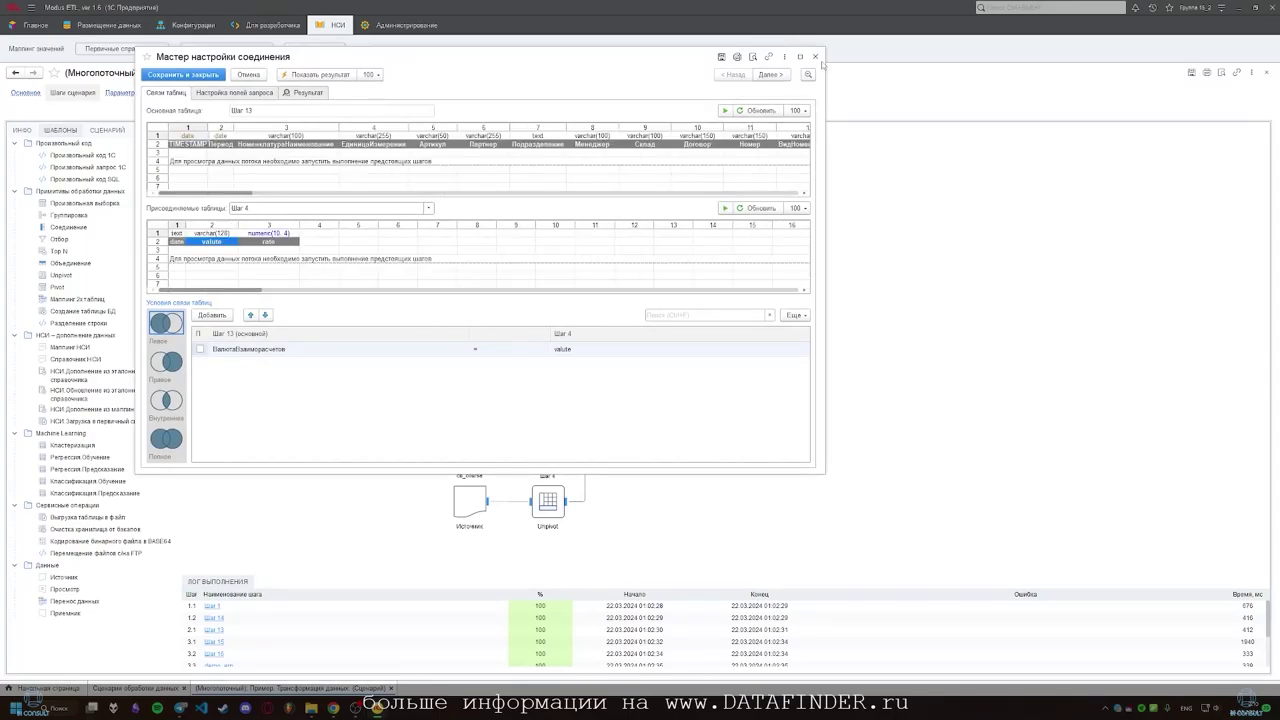
pyautogui.click(815, 56)
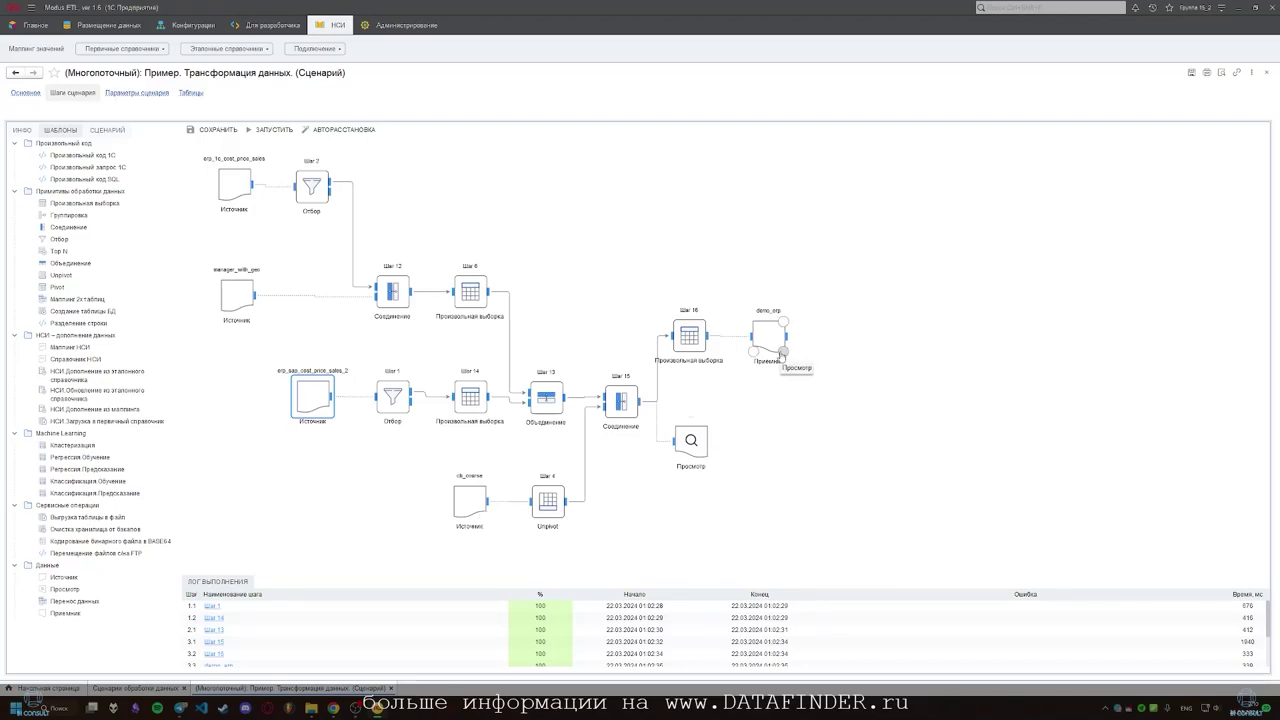
pyautogui.click(780, 351)
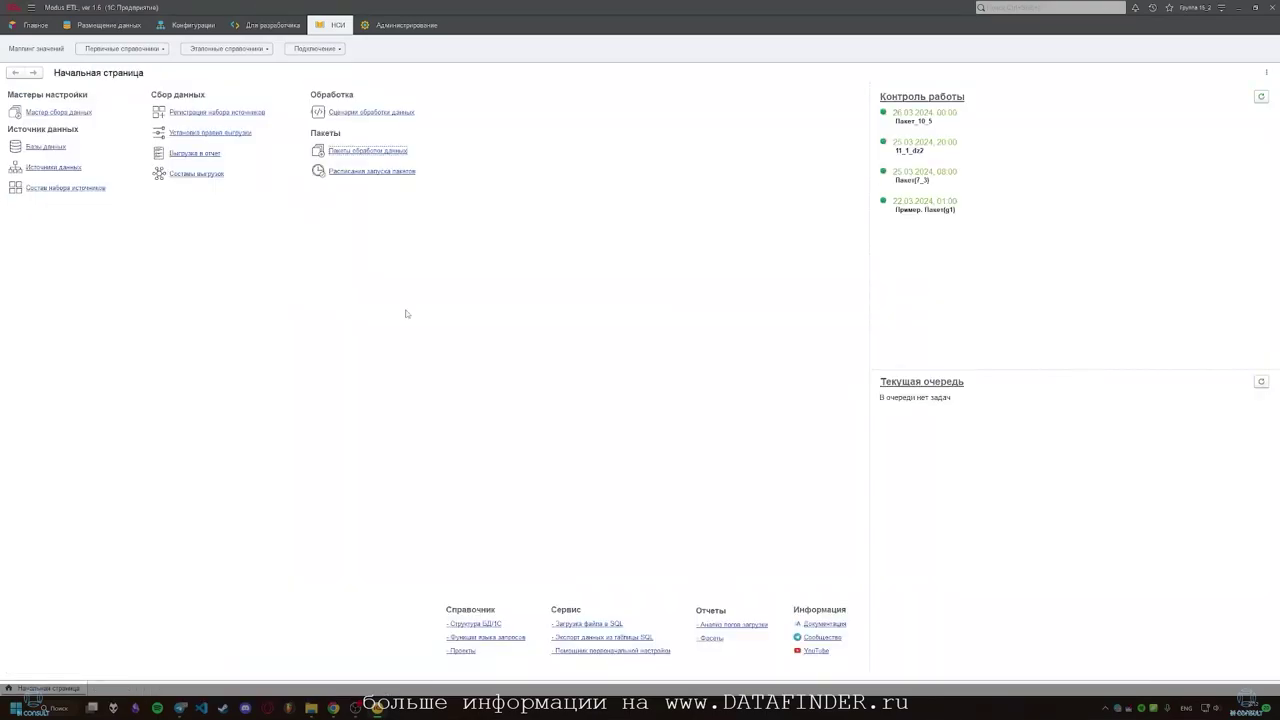
# - Open the data processing package "Пример. Пакет(g1)" and review its daily, weekly and monthly schedule settings
pyautogui.click(345, 151)
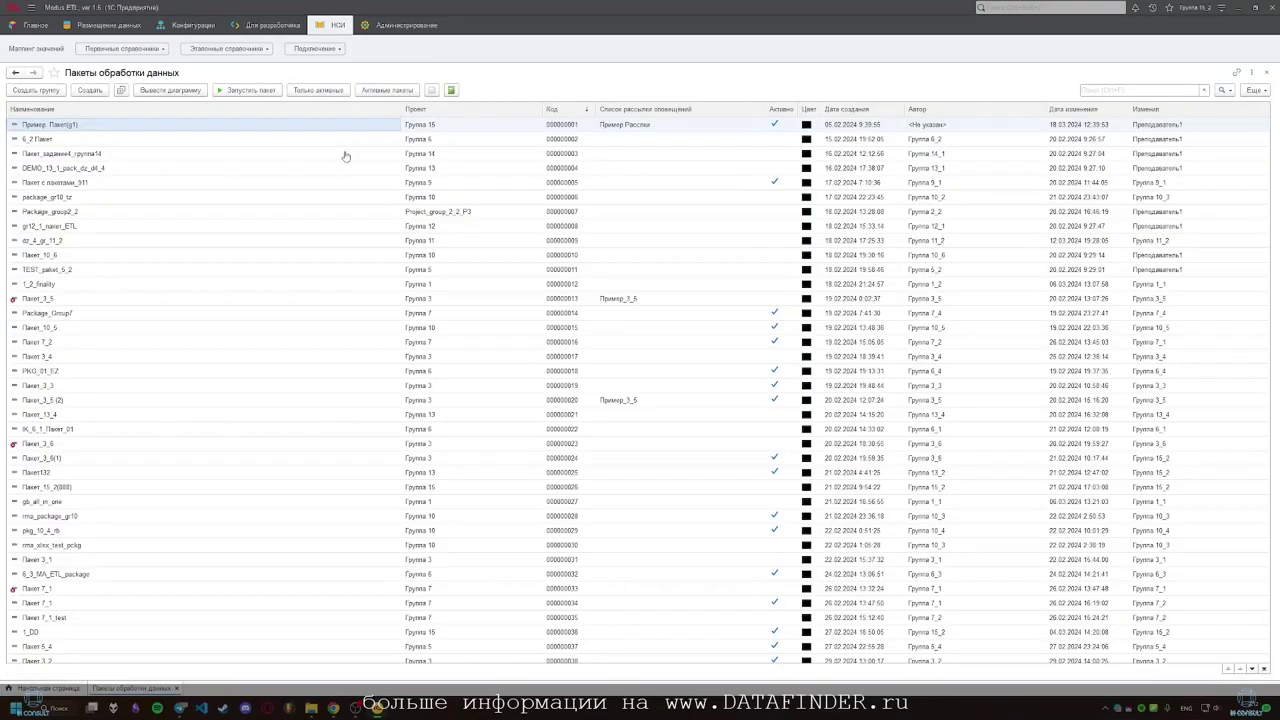
pyautogui.doubleClick(68, 127)
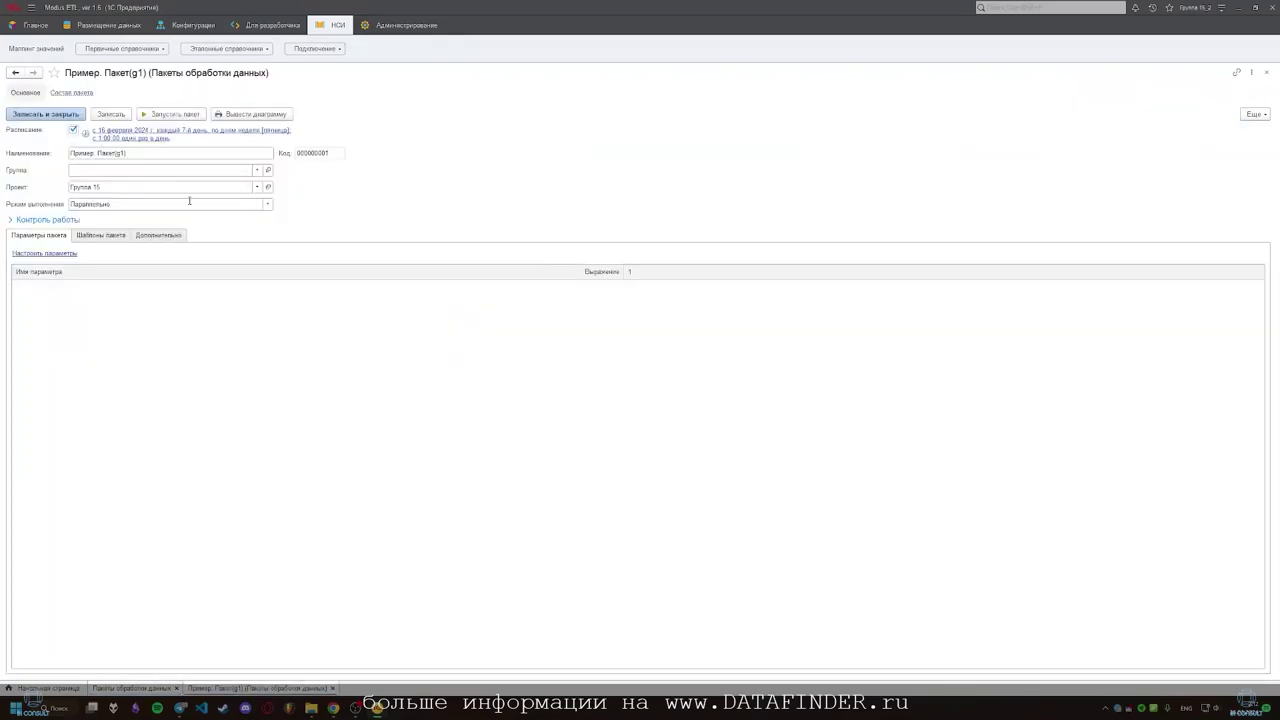
pyautogui.click(134, 138)
pyautogui.click(396, 162)
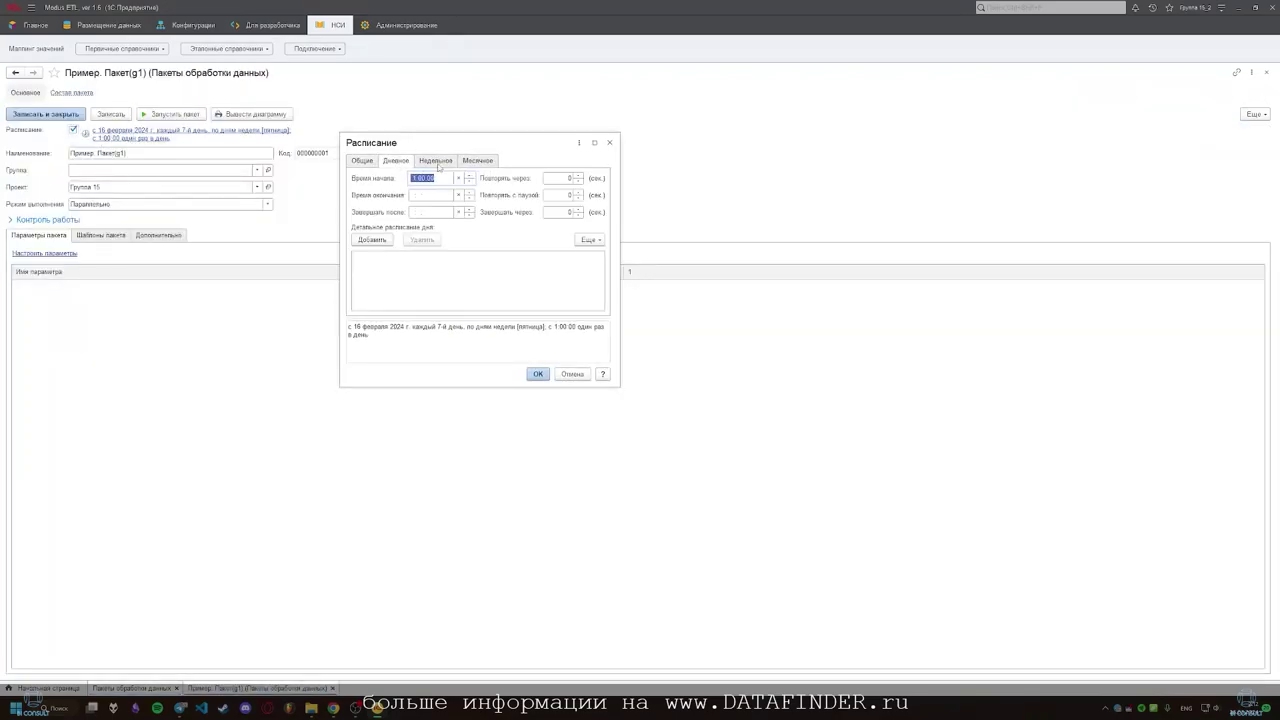
pyautogui.click(436, 161)
pyautogui.click(477, 161)
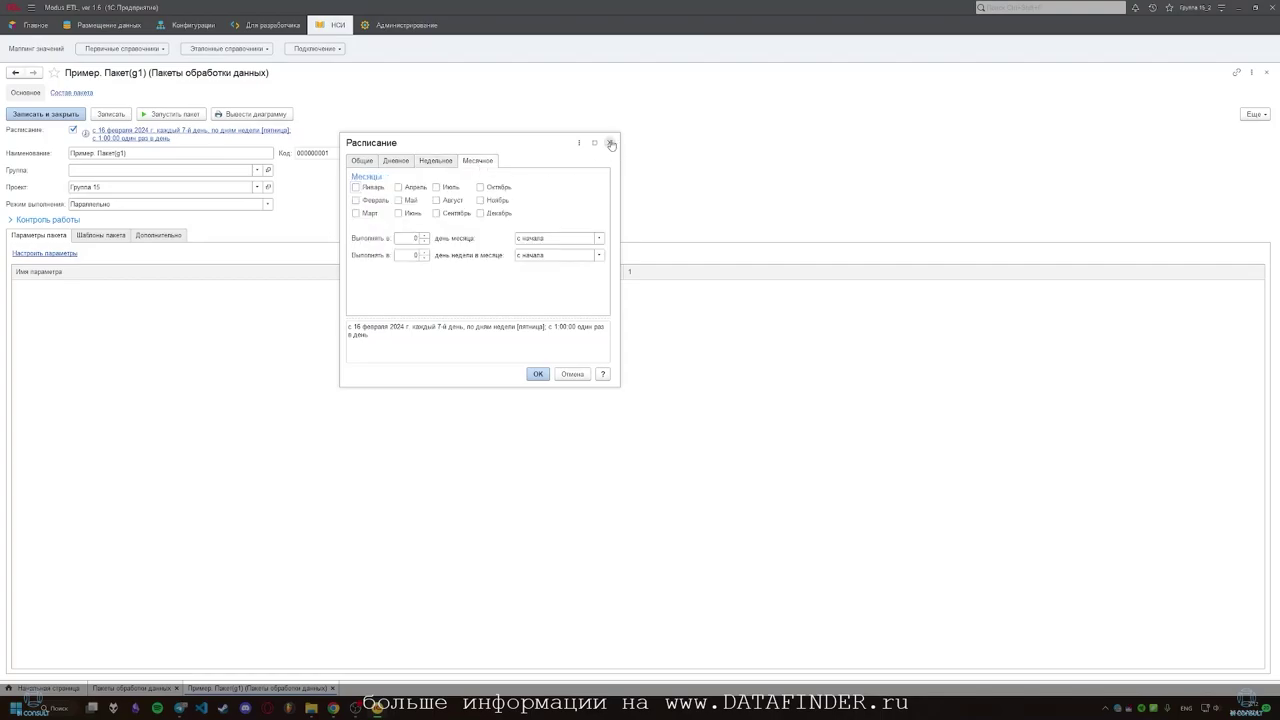
pyautogui.click(609, 142)
# - Open the composition diagram of package "Пример. Пакет(g1)" and examine its export steps, SAP data preparation and final transformation scenario
pyautogui.click(57, 92)
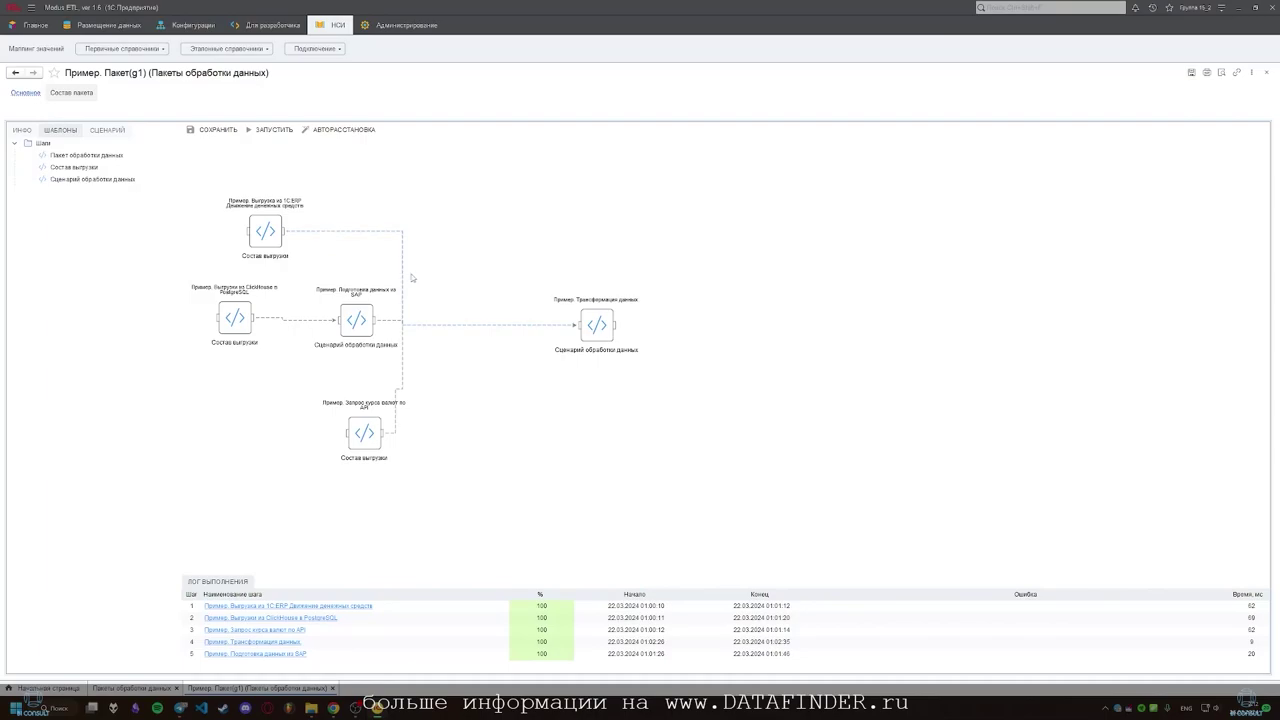
pyautogui.click(250, 245)
pyautogui.click(250, 333)
pyautogui.click(368, 430)
pyautogui.click(357, 320)
pyautogui.click(596, 325)
pyautogui.click(508, 363)
pyautogui.moveTo(379, 325)
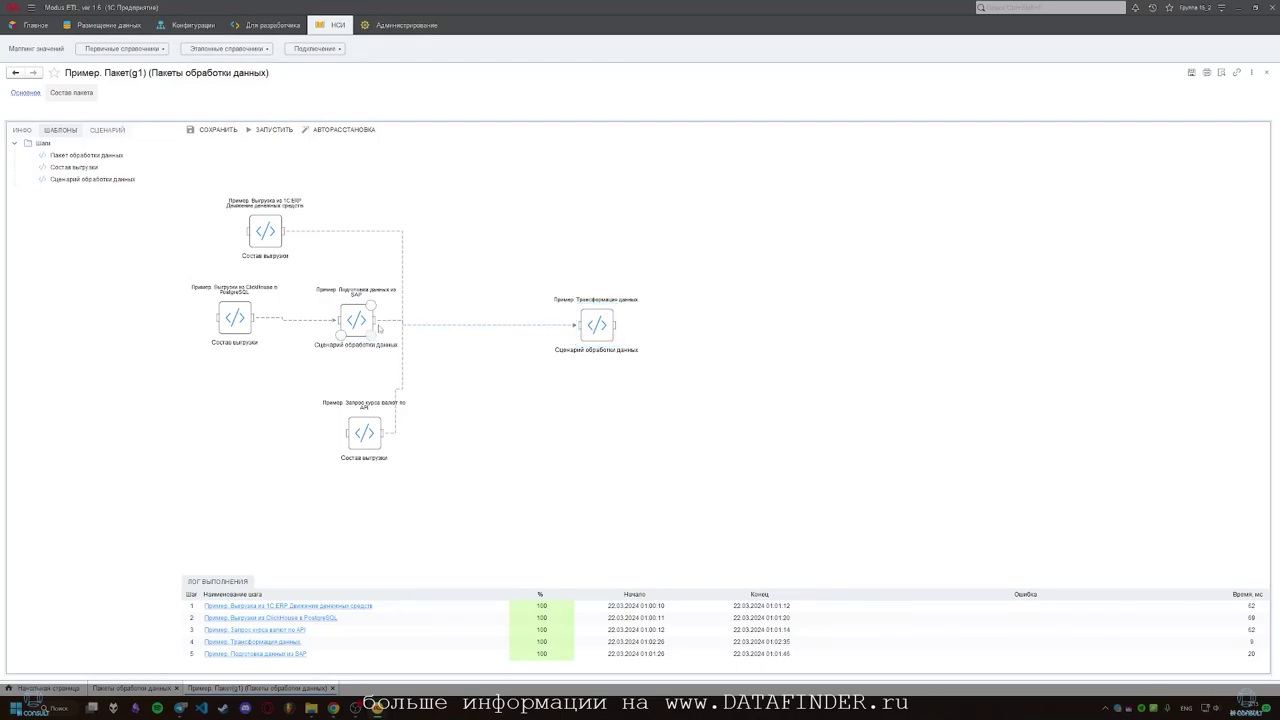